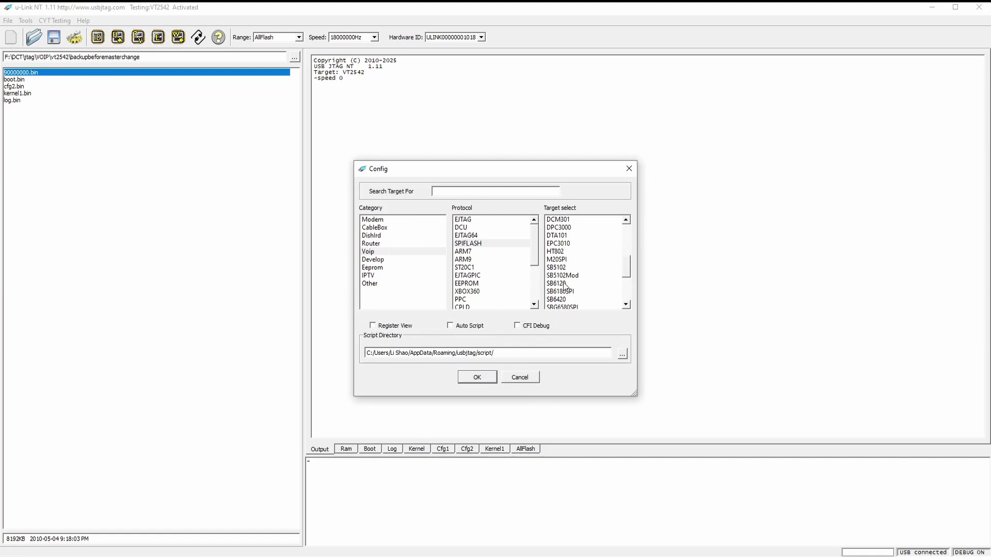
# Apply the SB6120 target, then detect the flash chip and read its entire AllFlash range
pyautogui.click(478, 378)
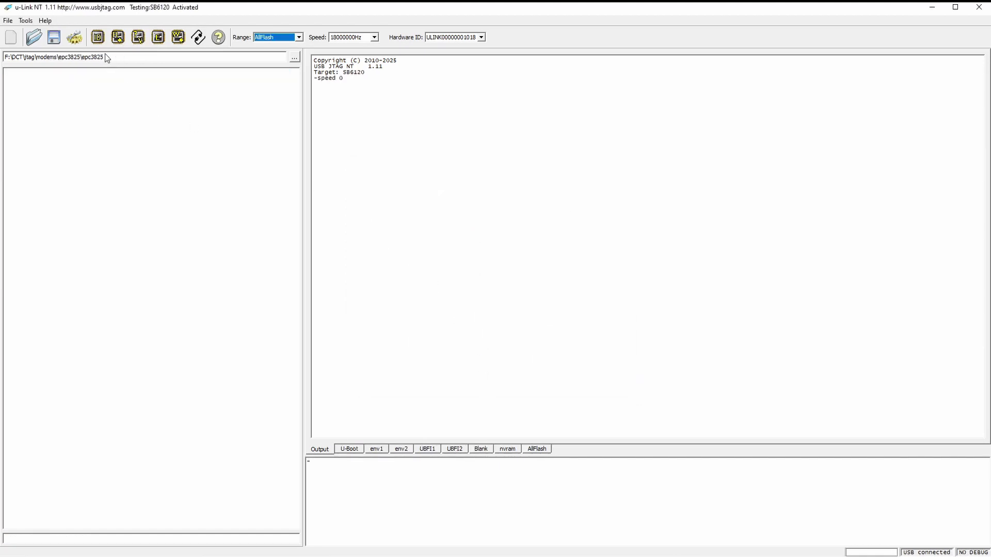
pyautogui.click(97, 37)
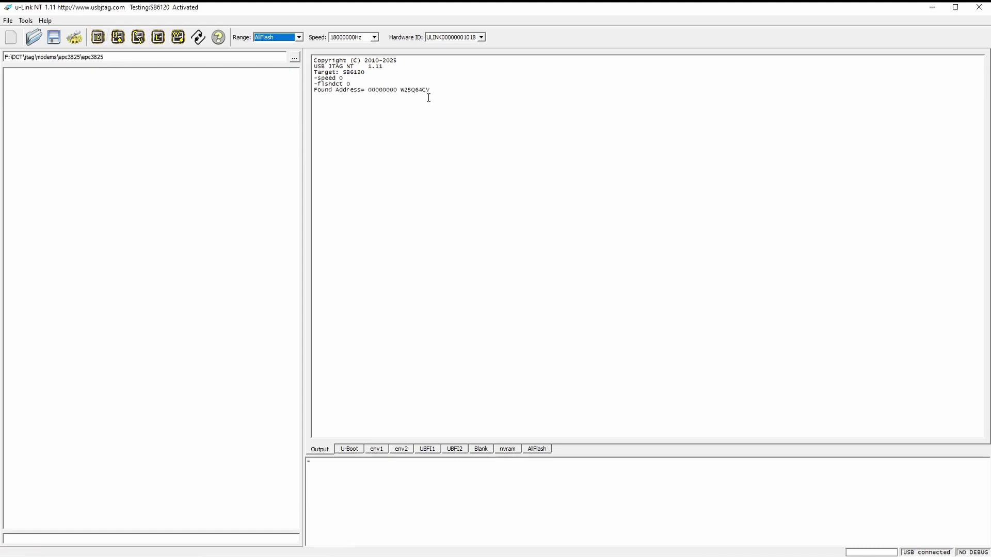
pyautogui.click(117, 37)
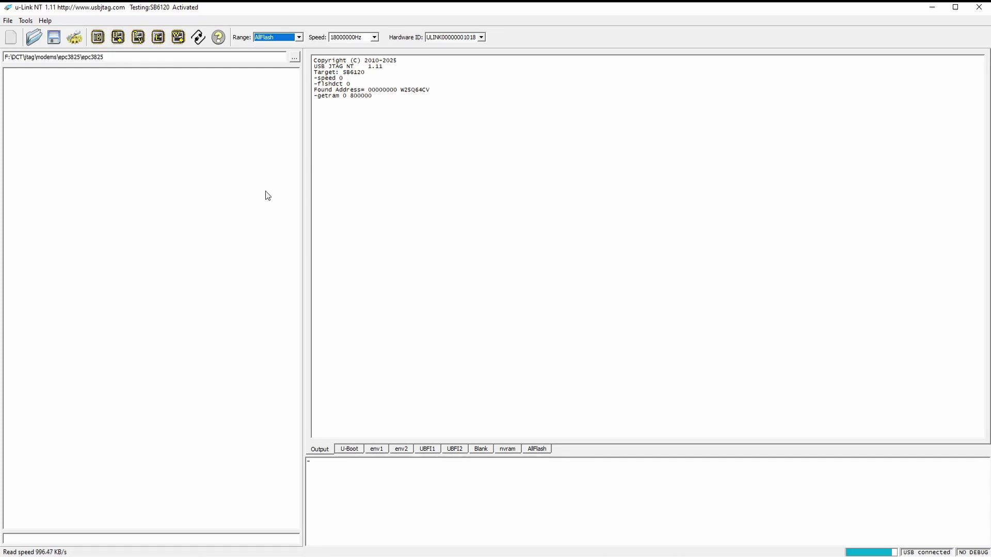
# Examine the dumped contents of the U-Boot, env1, env2, UBFI1, UBFI2, Blank and nvram partitions, then return to the output log
pyautogui.click(349, 449)
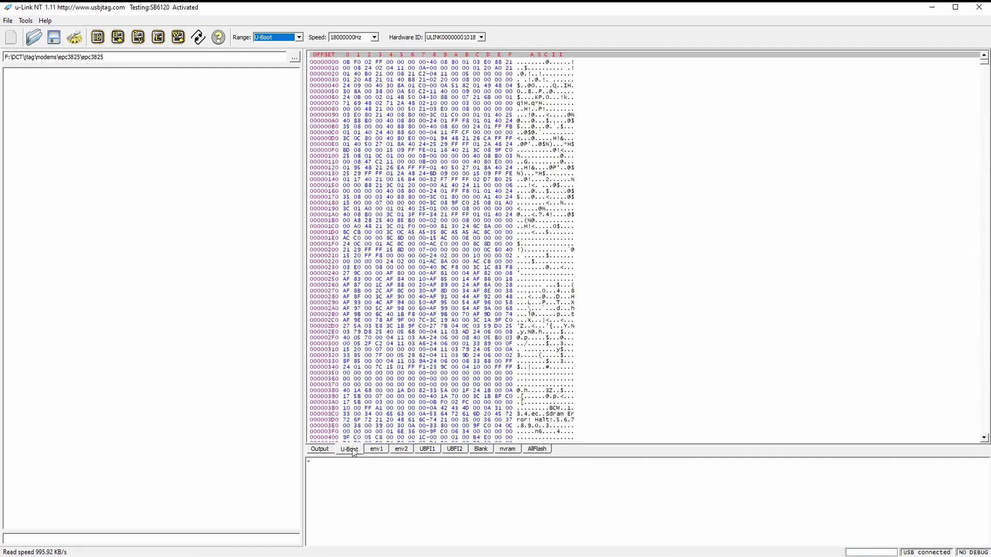
pyautogui.click(383, 450)
pyautogui.click(400, 451)
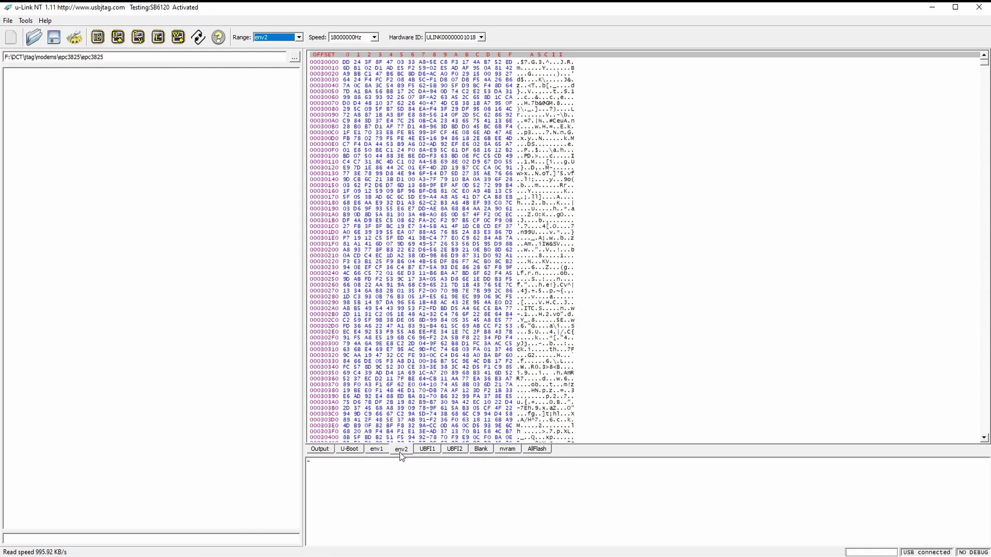
pyautogui.click(431, 450)
pyautogui.click(448, 450)
pyautogui.click(482, 449)
pyautogui.click(503, 449)
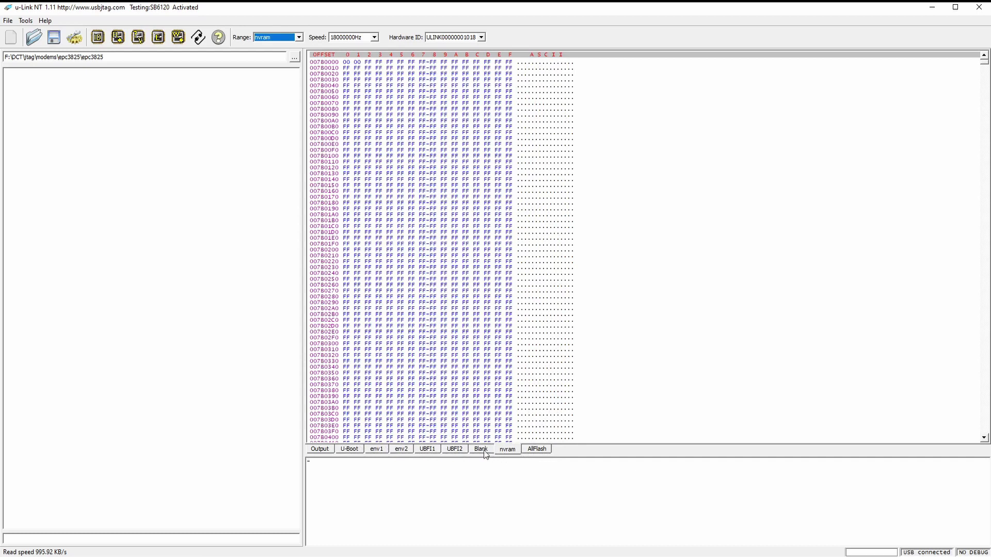
pyautogui.click(356, 452)
pyautogui.click(323, 450)
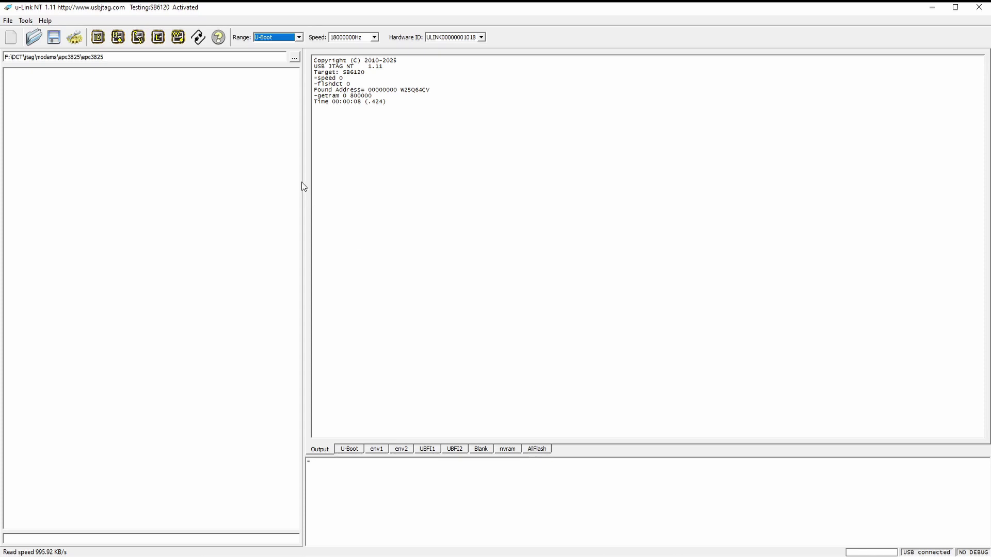
# Set the range to AllFlash and save the dump as 00000000.bin in the epc3825 folder
pyautogui.click(294, 39)
pyautogui.click(271, 94)
pyautogui.click(56, 38)
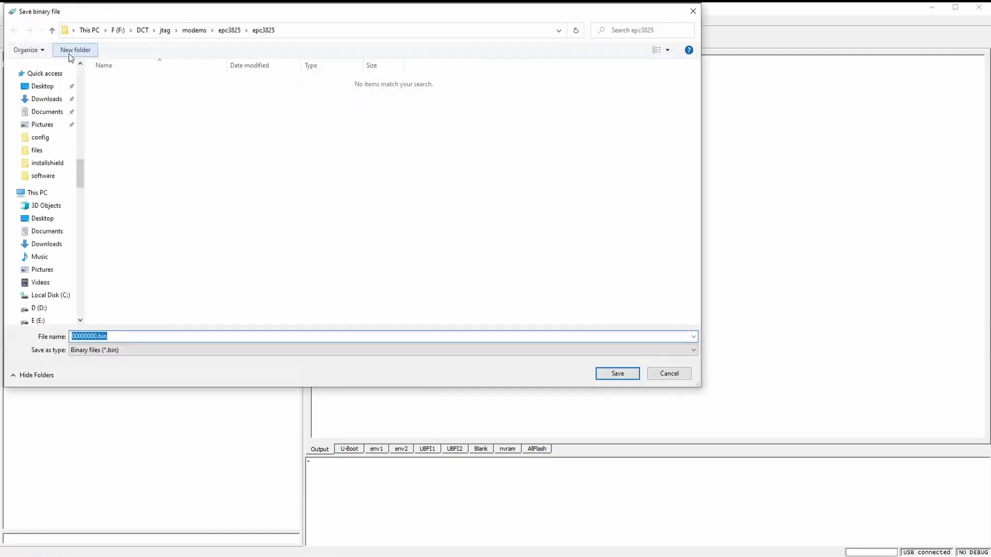
pyautogui.press('Return')
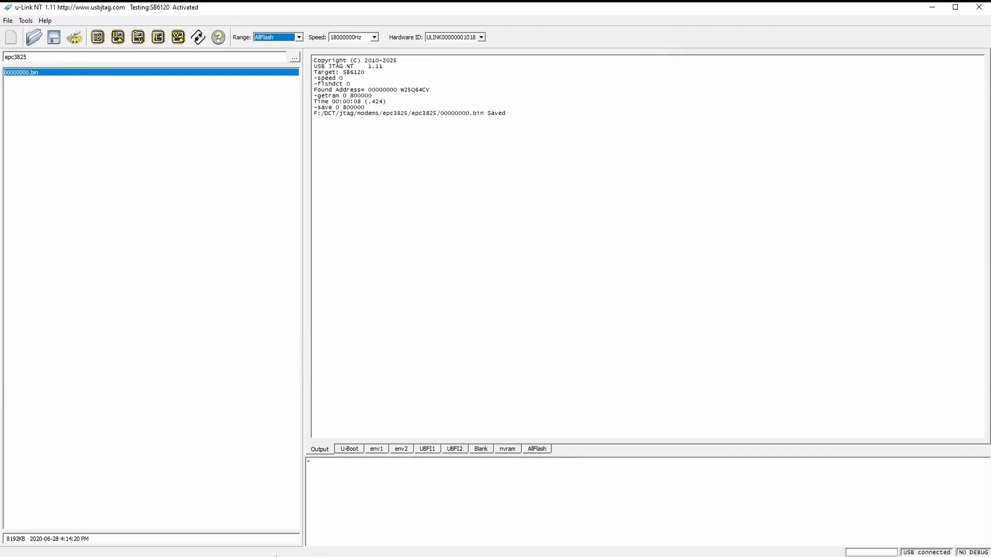
# Switch to the OpenWrt page for the Cisco EPC3825 in Chrome and examine its OEM flash layout table
pyautogui.click(309, 555)
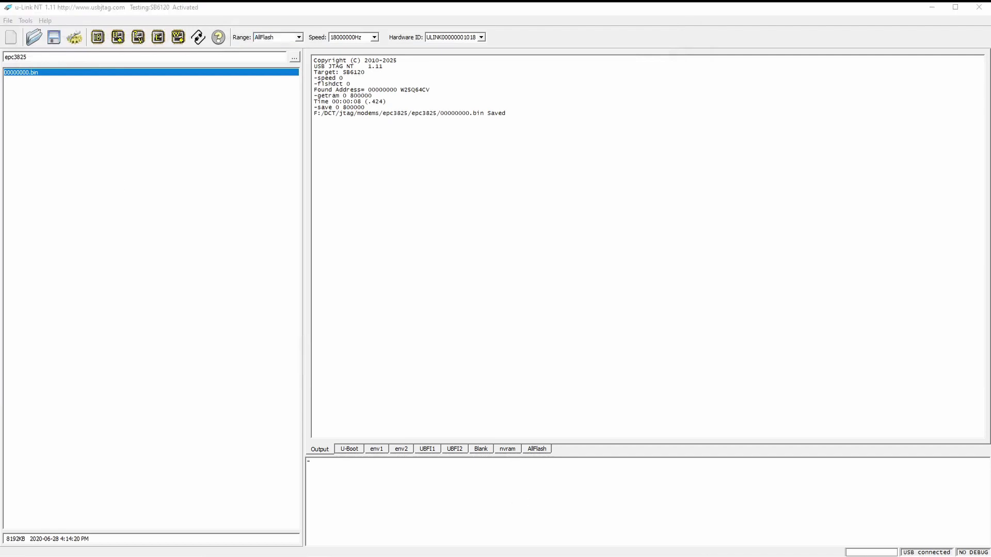
pyautogui.moveTo(990, 60); pyautogui.dragTo(391, 1)
pyautogui.scroll(4, 238, 69)
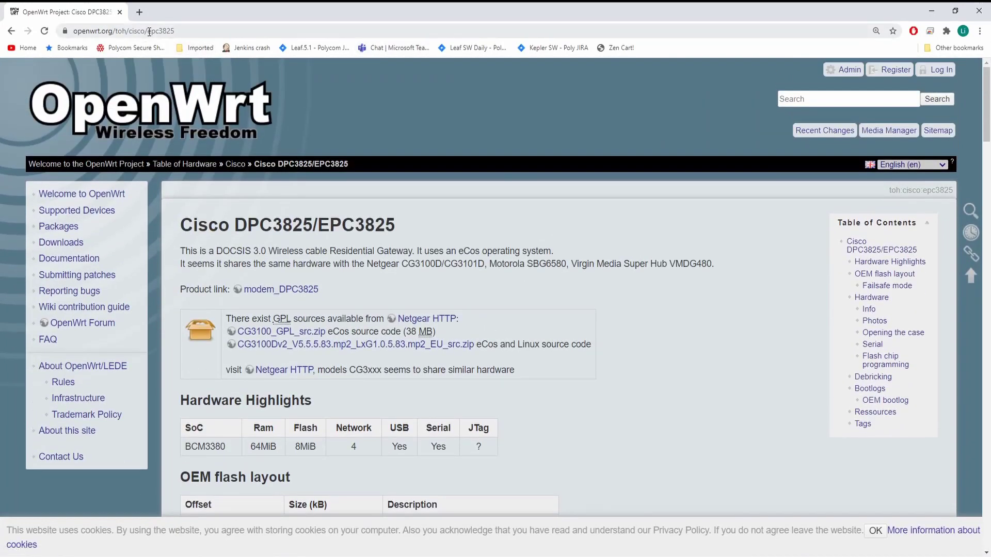
pyautogui.scroll(-6, 233, 124)
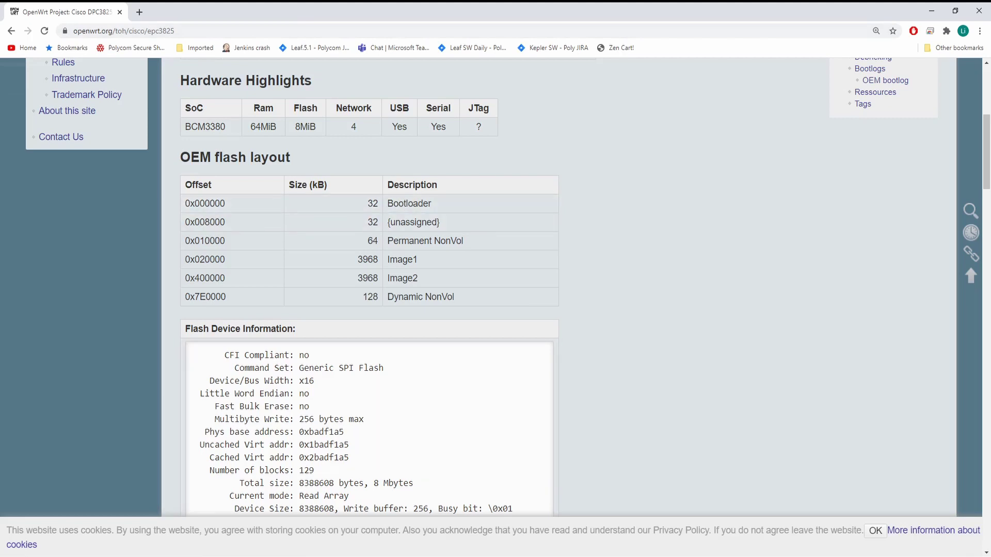
# Compare the U-Boot partition in u-Link NT with the OpenWrt flash layout and display offset 8000 using the command d 8000
pyautogui.hotkey('alt', 'Tab')
pyautogui.click(358, 450)
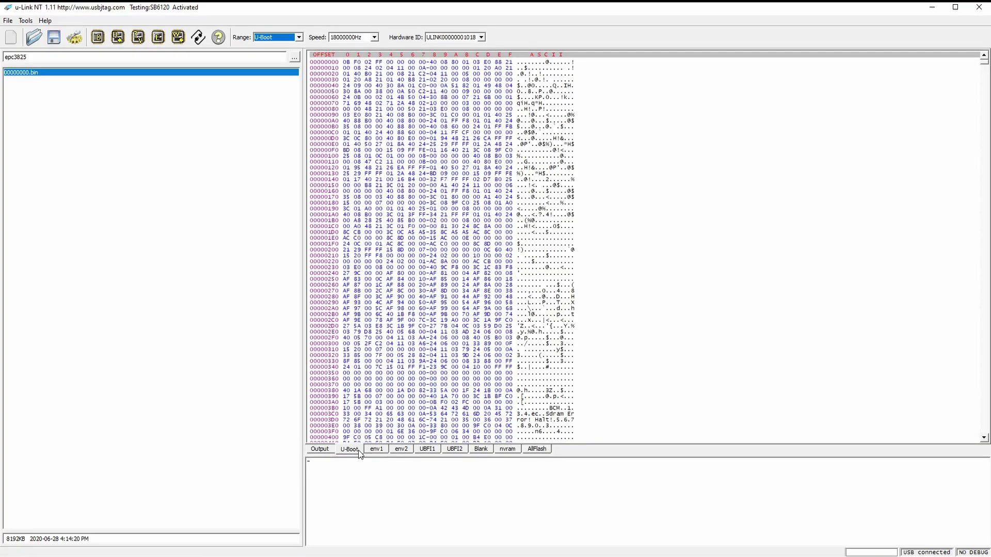
pyautogui.click(322, 449)
pyautogui.hotkey('alt', 'Tab')
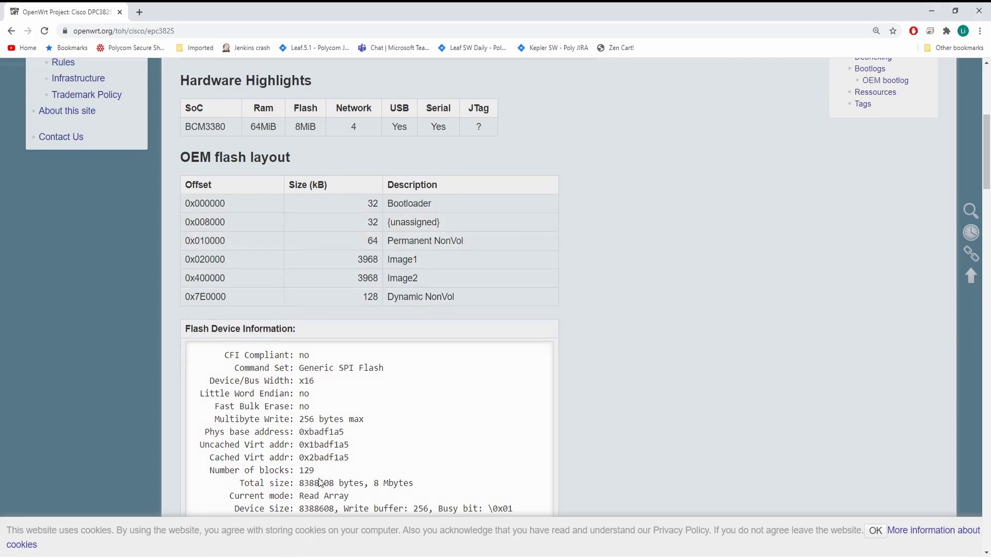
pyautogui.hotkey('alt', 'Tab')
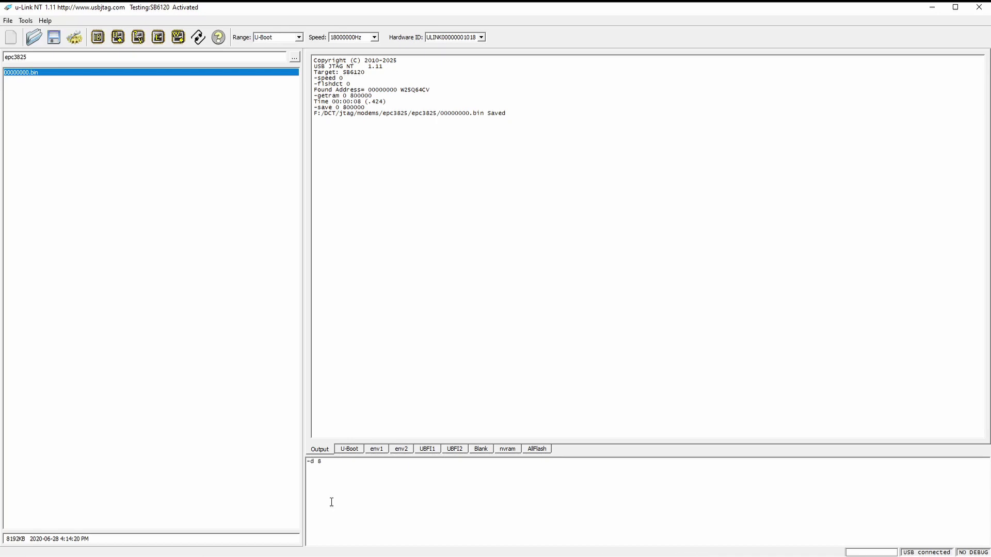
pyautogui.press('Return')
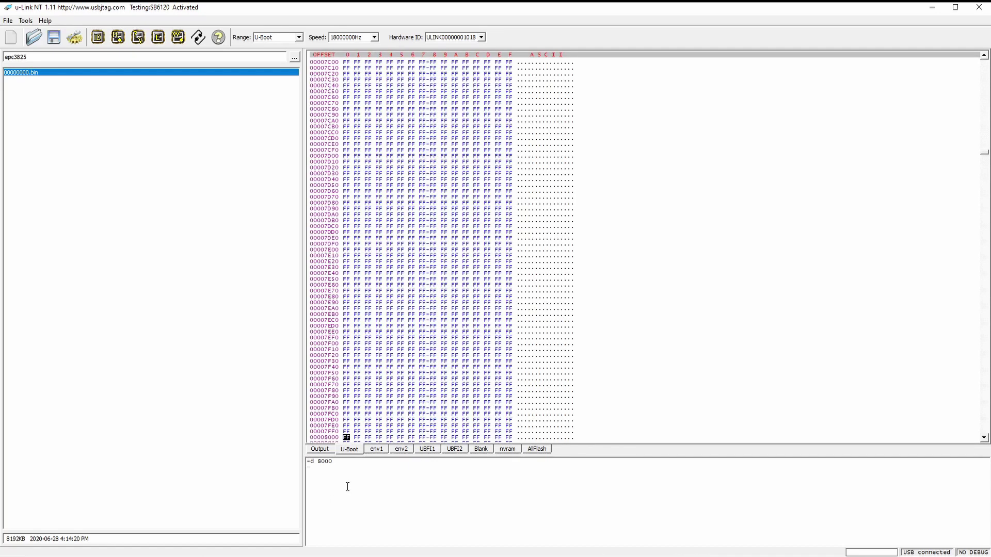
# Check the Permanent NonVol offset on the OpenWrt page and examine the dump in u-Link NT with d 10000
pyautogui.click(291, 556)
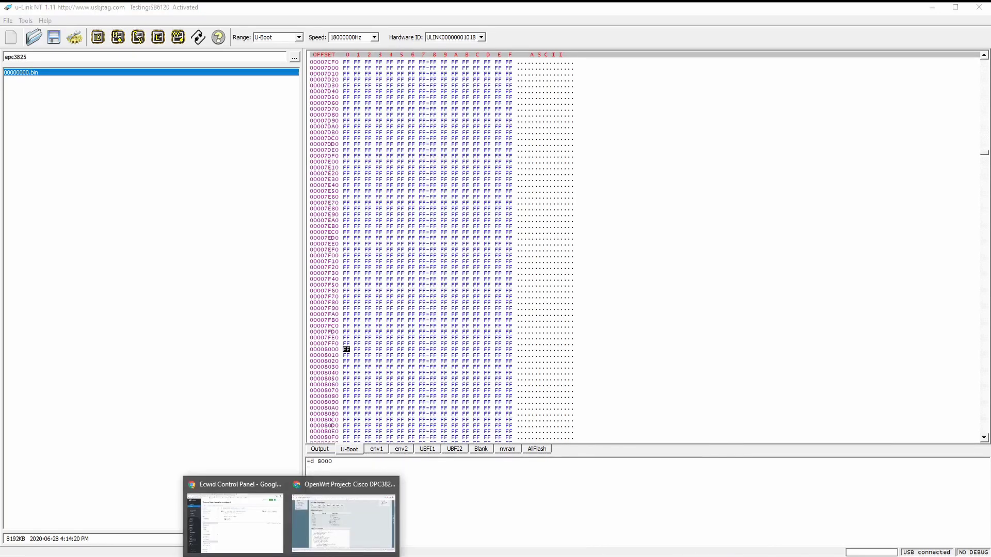
pyautogui.click(329, 537)
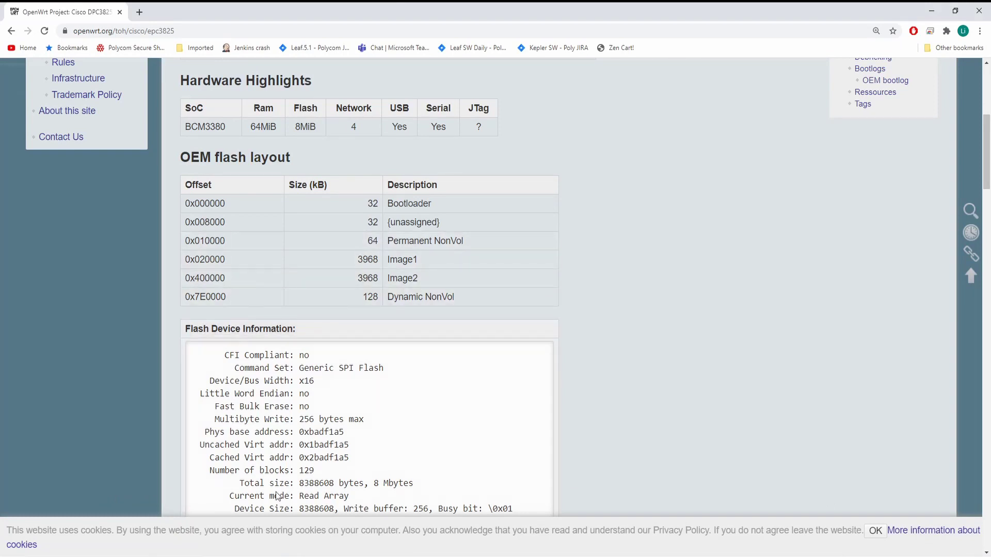
pyautogui.hotkey('alt', 'Tab')
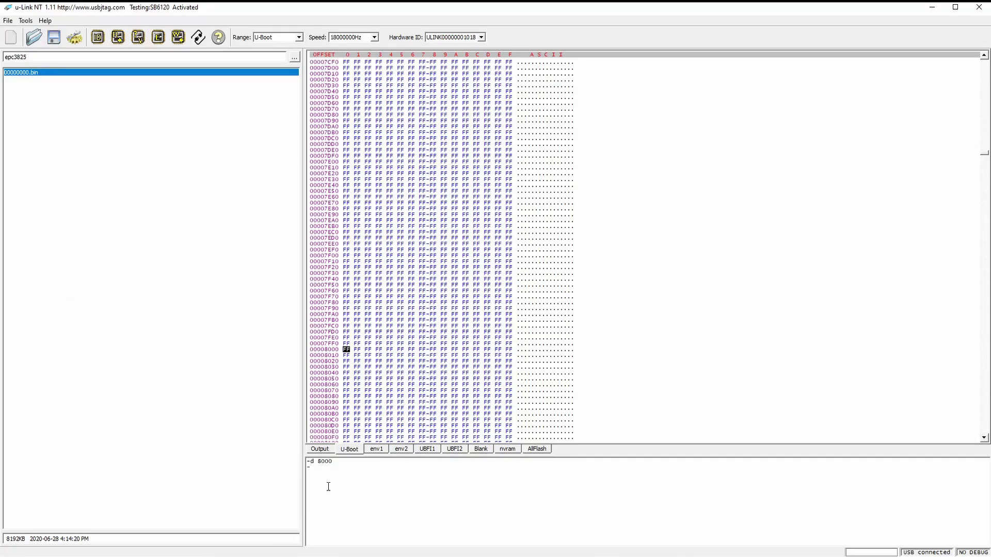
pyautogui.press('Return')
pyautogui.scroll(-11, 436, 298)
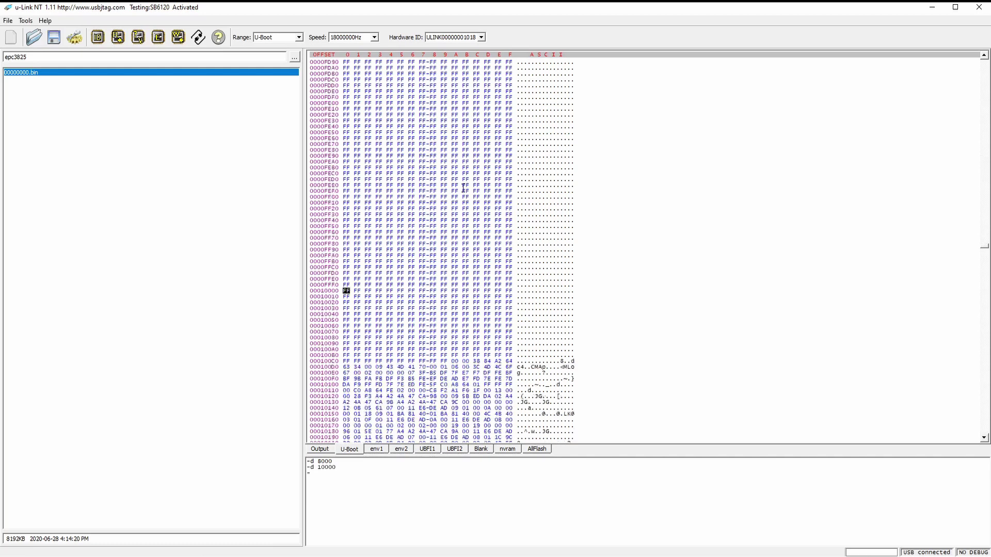
pyautogui.scroll(-6, 388, 332)
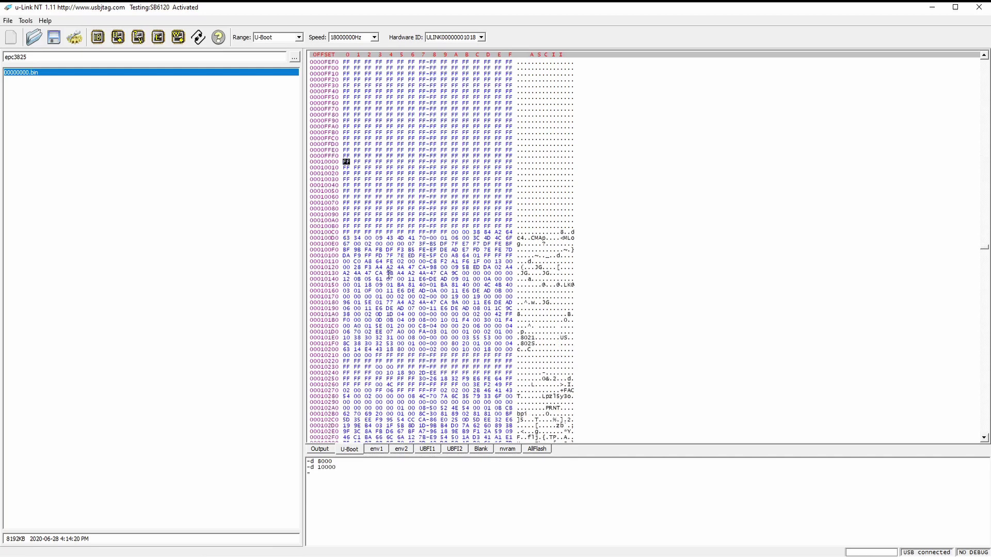
# Check the Image1 offset on the OpenWrt page and display that address in u-Link NT with d 20000
pyautogui.hotkey('alt', 'Tab')
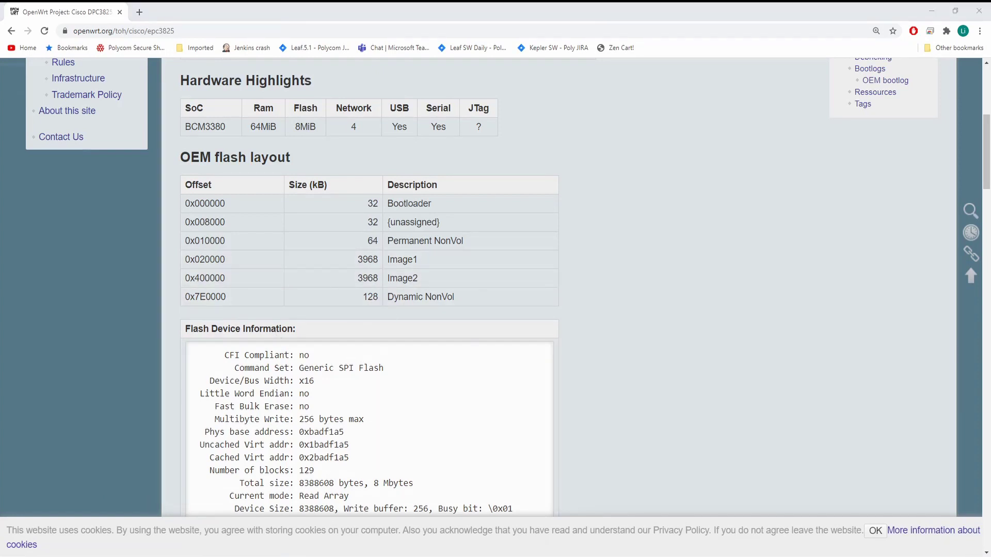
pyautogui.hotkey('alt', 'Tab')
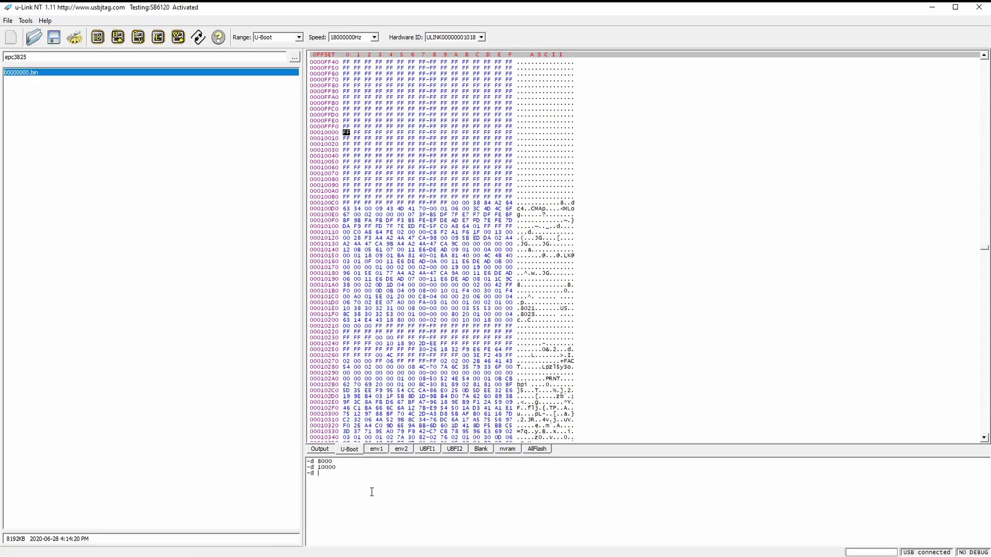
pyautogui.write('000')
pyautogui.press('Return')
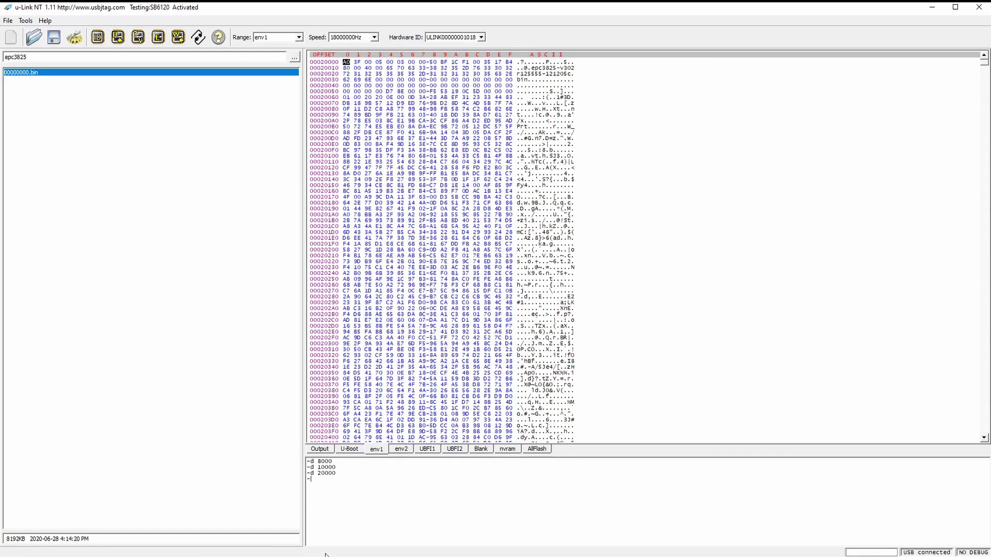
# Check the Image2 offset on the OpenWrt page and display that address in u-Link NT with d 400000
pyautogui.moveTo(335, 552)
pyautogui.click(319, 503)
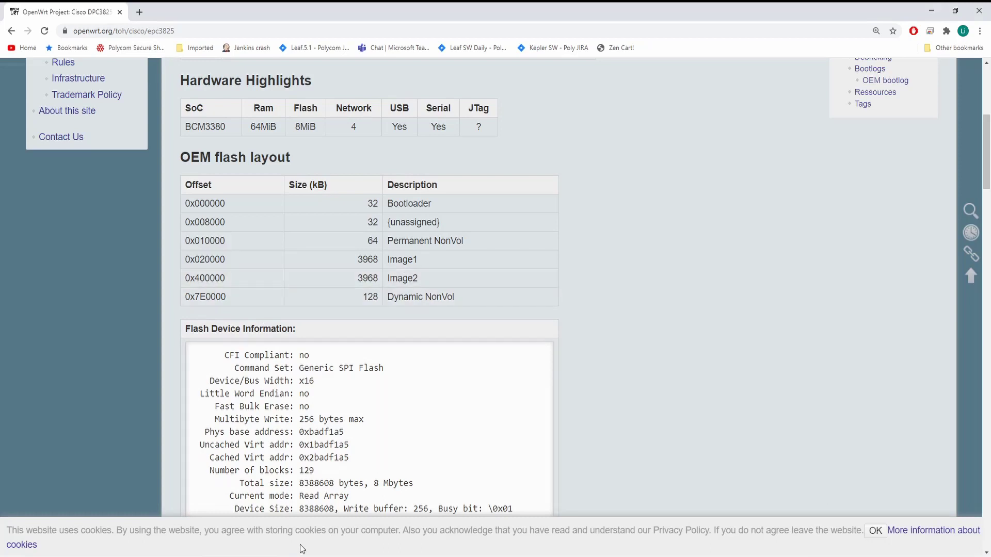
pyautogui.click(339, 511)
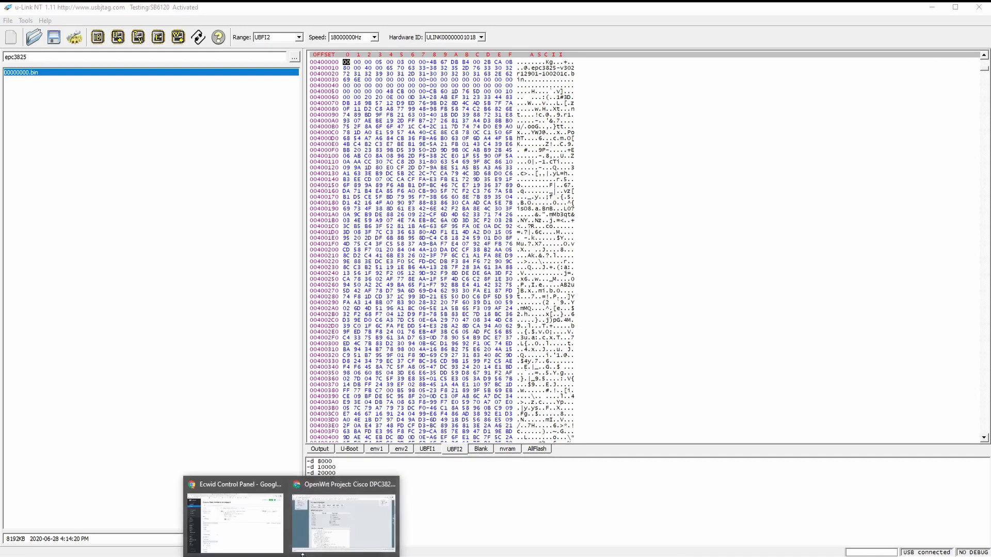
pyautogui.click(331, 516)
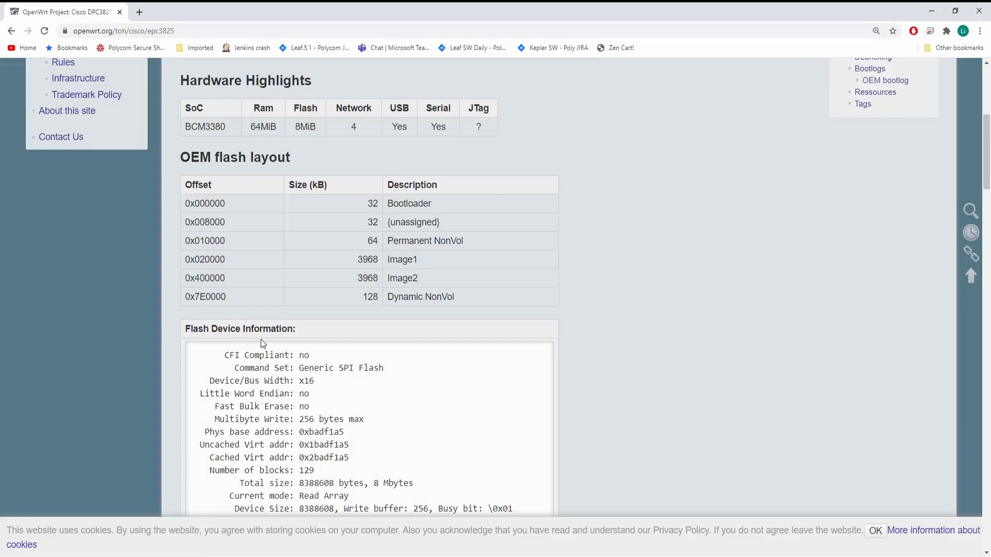
pyautogui.click(311, 551)
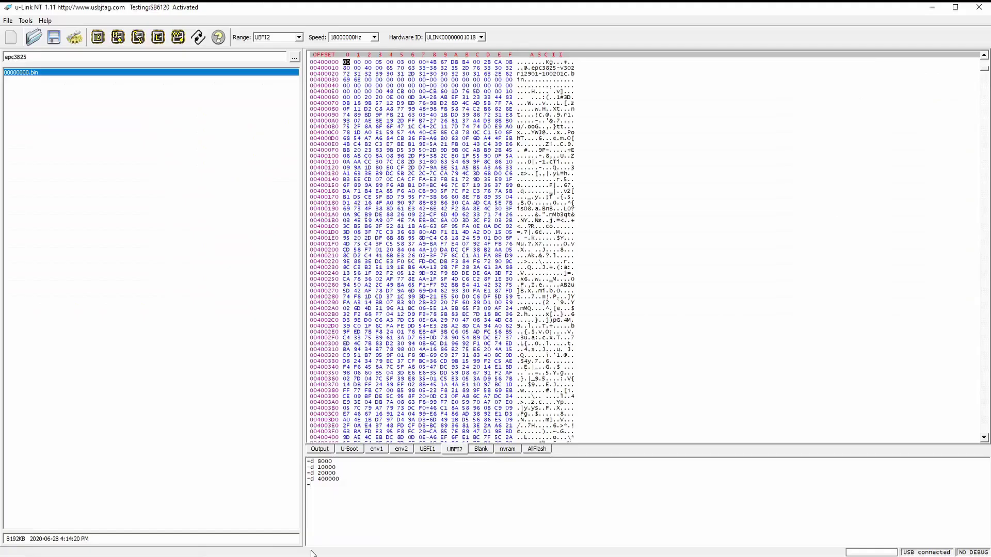
# Start a new Modem target XML copied from SB6120 and name it EPC3825
pyautogui.click(25, 22)
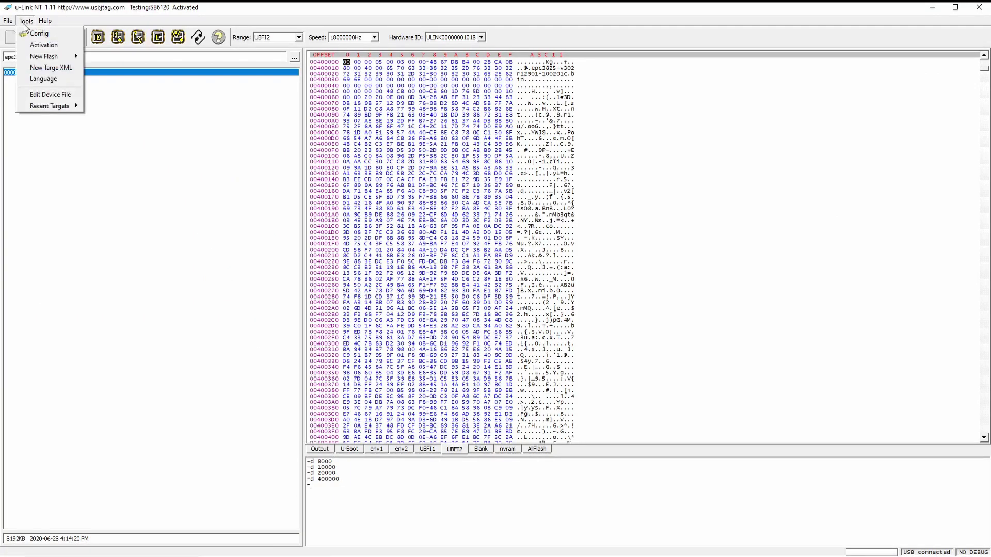
pyautogui.click(44, 67)
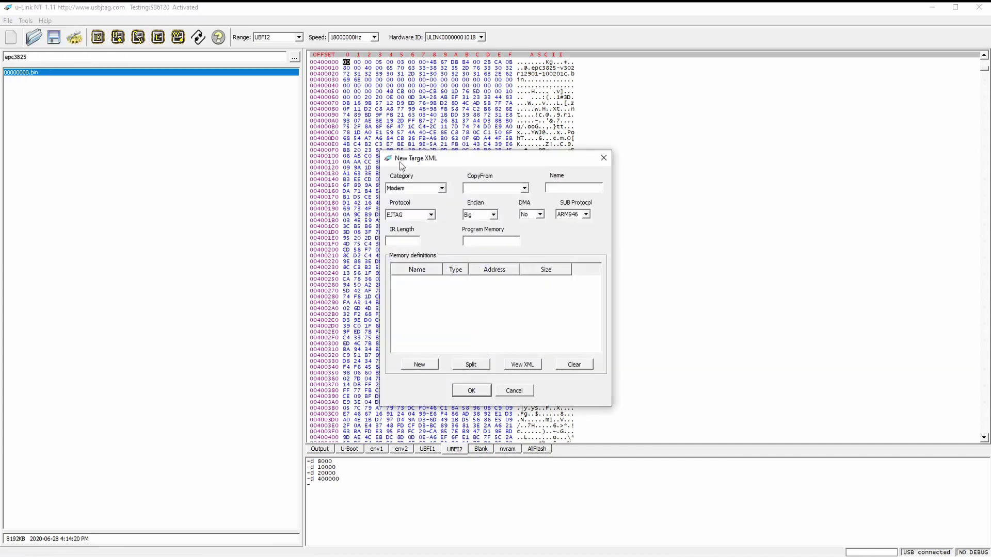
pyautogui.click(503, 191)
pyautogui.scroll(-6, 498, 223)
pyautogui.scroll(-2, 497, 225)
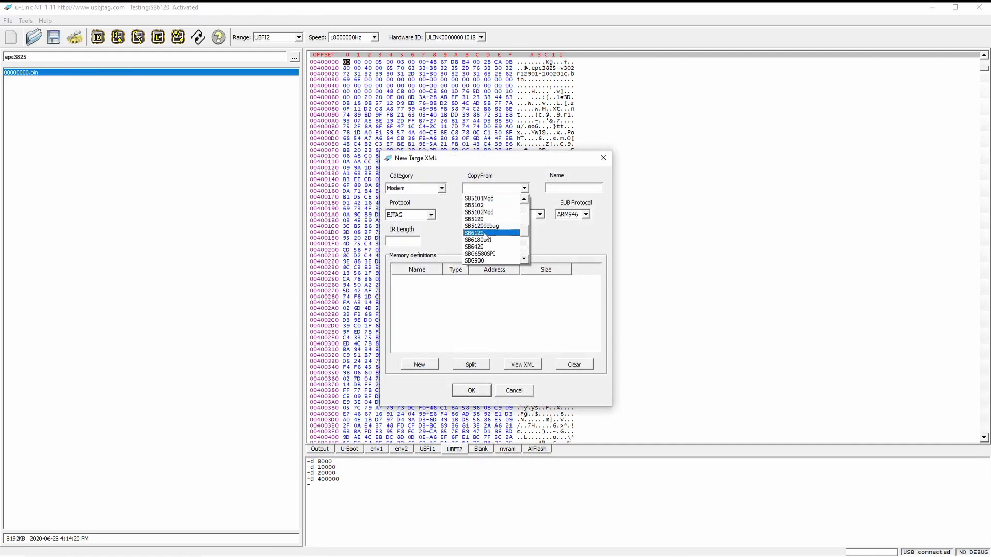
pyautogui.click(486, 234)
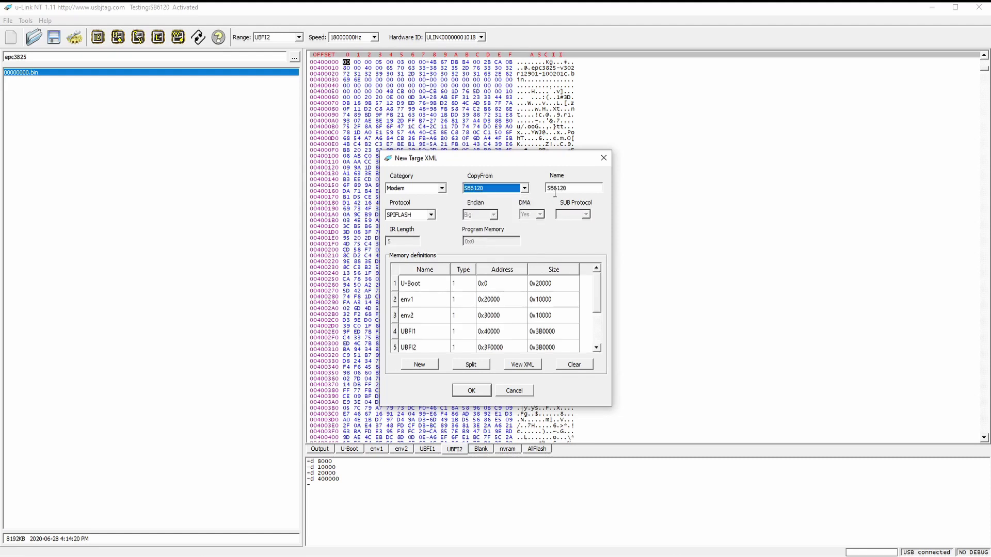
pyautogui.moveTo(568, 188); pyautogui.dragTo(510, 190)
pyautogui.write('EPC3825')
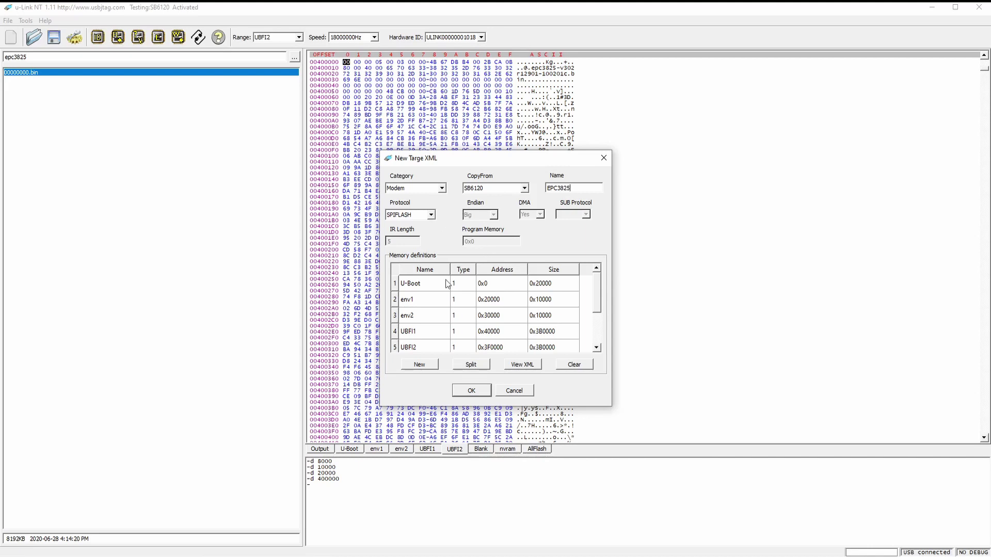
# Check the first partition's description on the OpenWrt page and rename the U-Boot memory definition to Bootloader
pyautogui.click(427, 285)
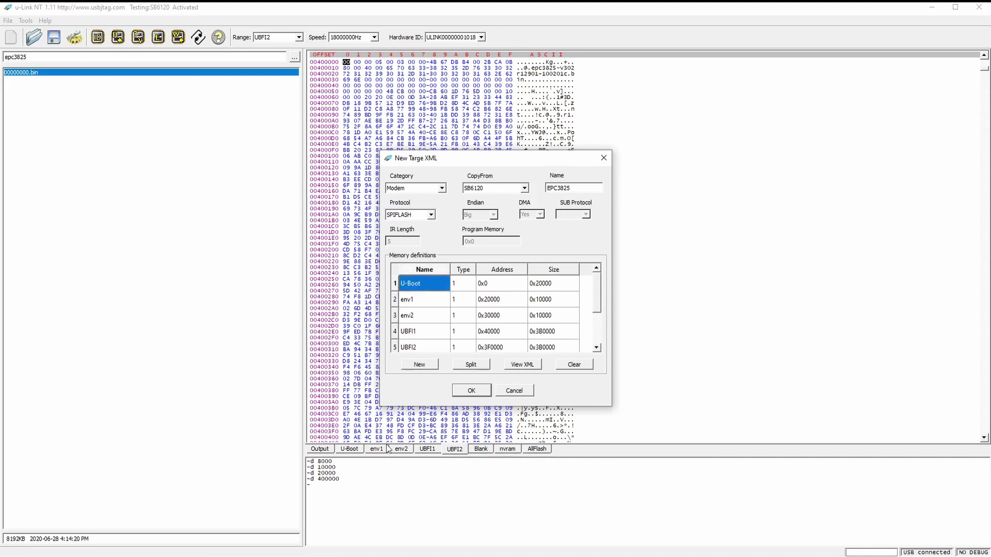
pyautogui.click(307, 556)
pyautogui.click(307, 547)
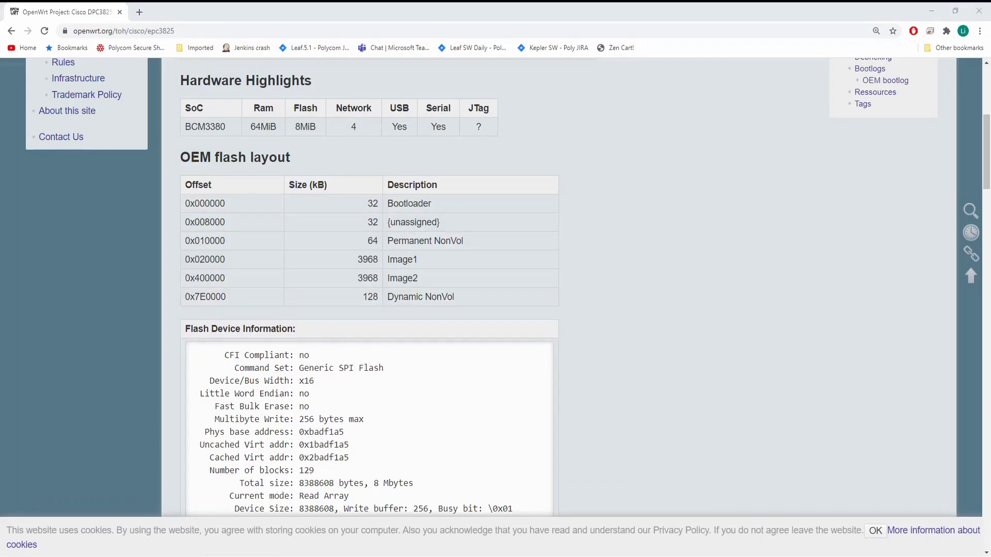
pyautogui.hotkey('alt', 'Tab')
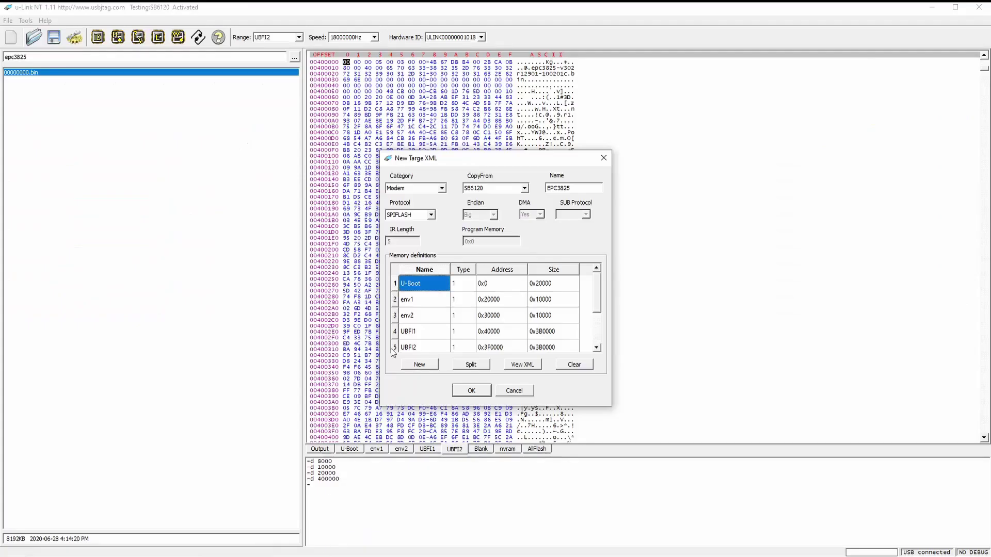
pyautogui.write('Bootloader')
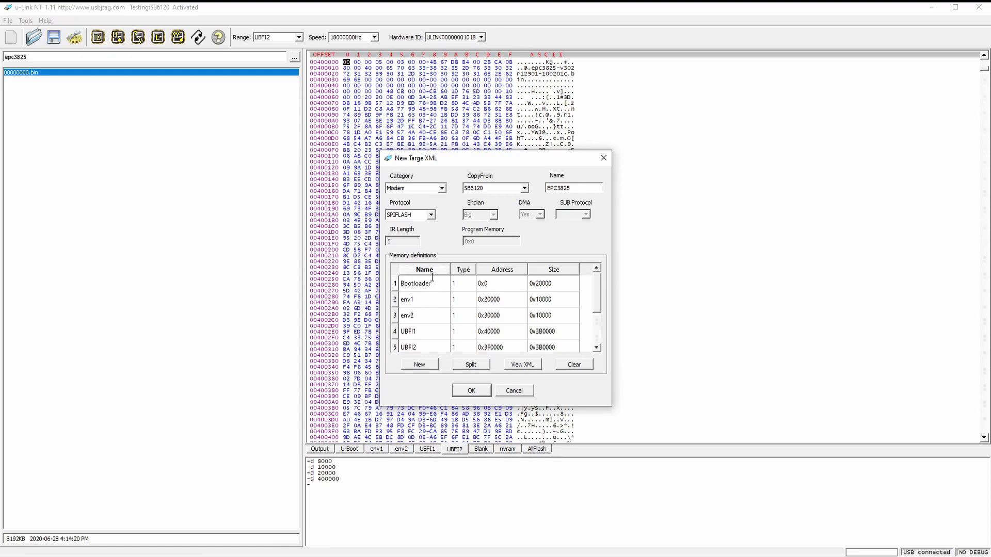
# Look up the Bootloader size on the OpenWrt page and try to split the Bootloader definition at that size
pyautogui.click(300, 546)
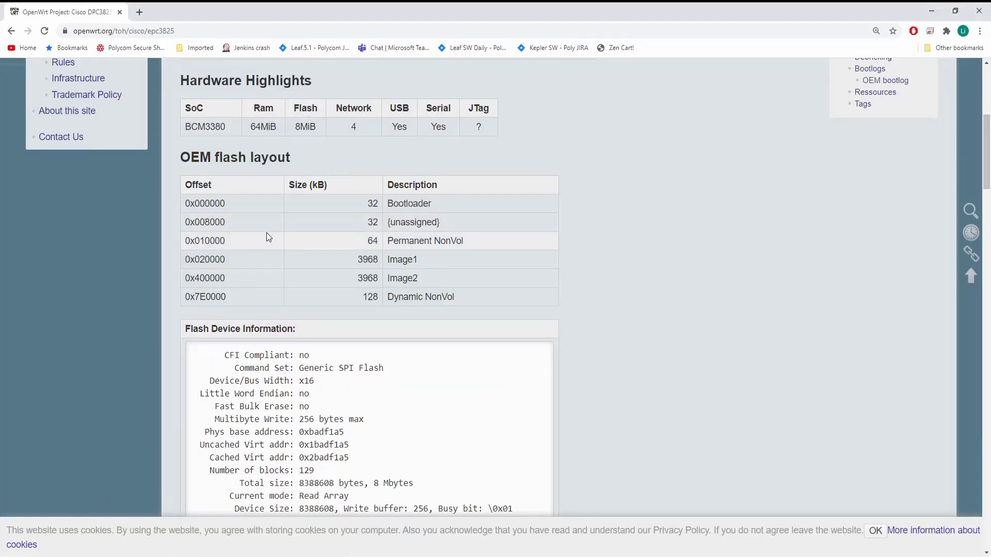
pyautogui.click(343, 545)
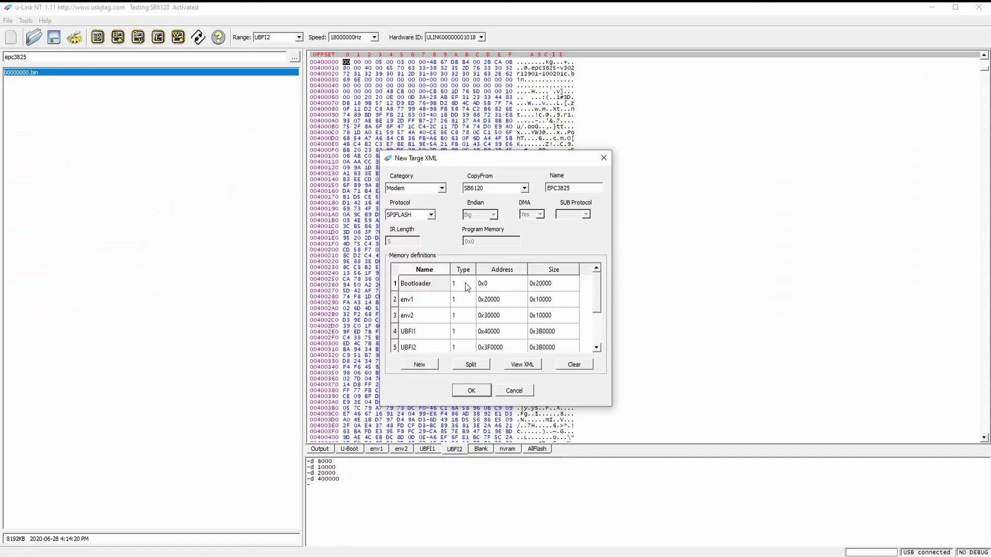
pyautogui.click(542, 287)
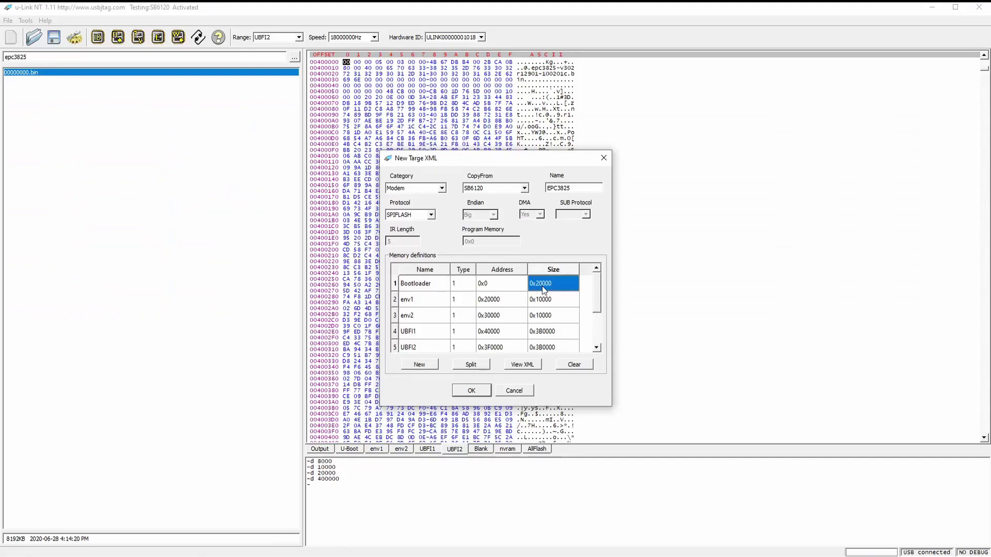
pyautogui.click(471, 365)
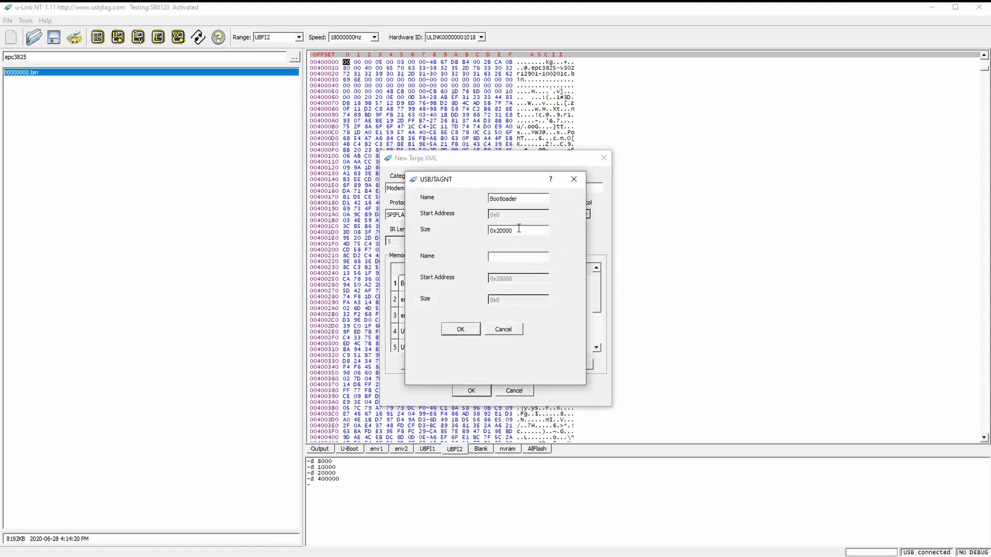
pyautogui.click(496, 231)
pyautogui.write('8')
pyautogui.click(474, 331)
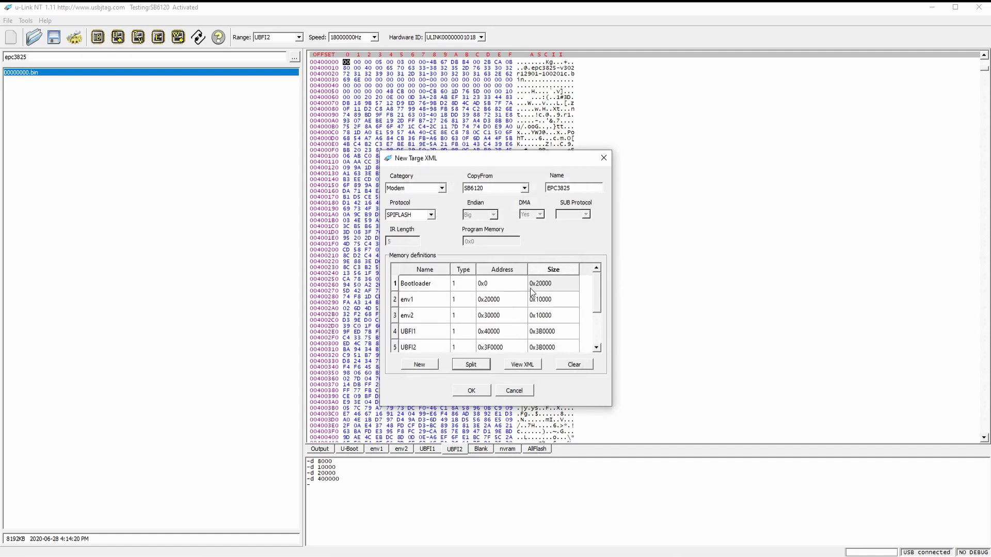
# Clear the nvram, env1, env2, UBFI1, UBFI2 and Blank memory definitions, keeping only Bootloader
pyautogui.scroll(-1, 471, 330)
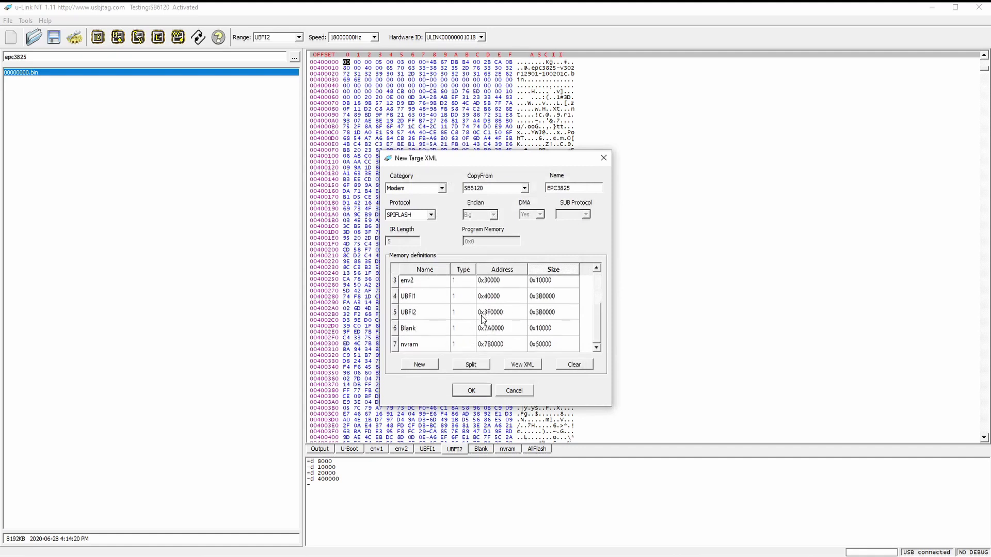
pyautogui.click(432, 347)
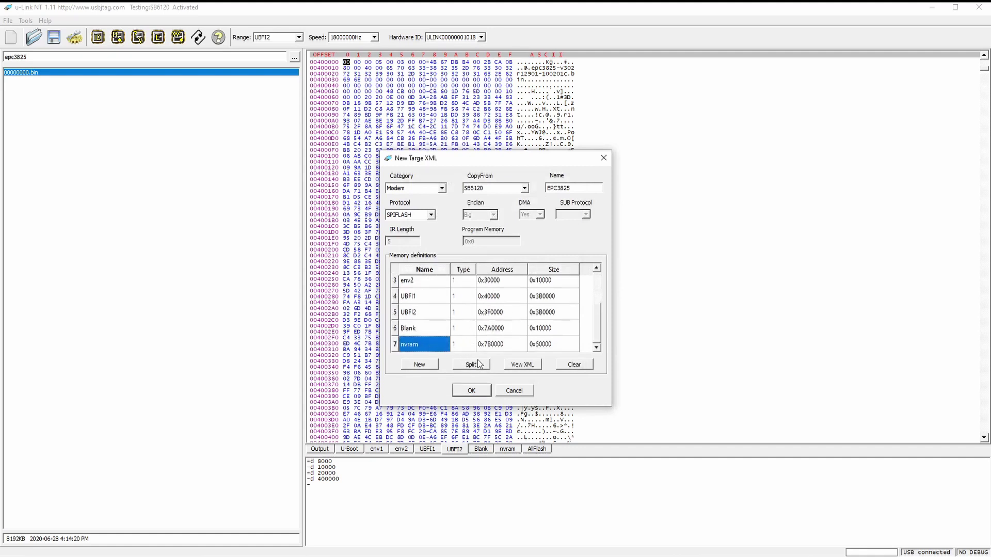
pyautogui.click(572, 365)
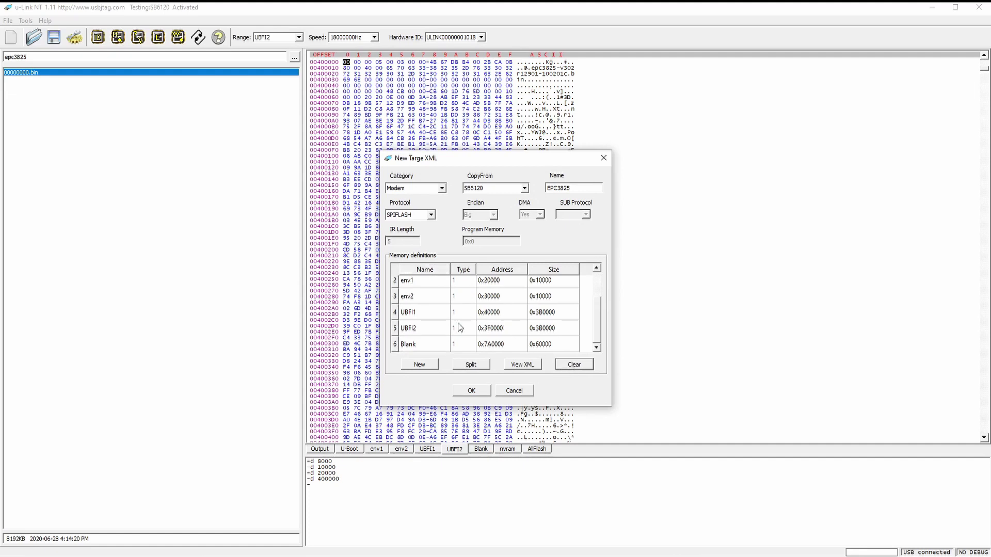
pyautogui.click(416, 302)
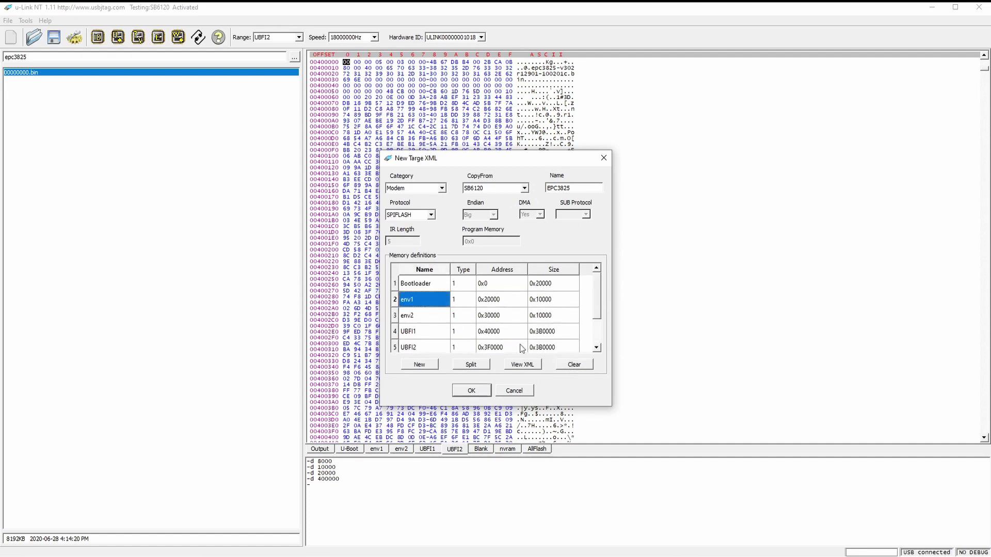
pyautogui.click(573, 364)
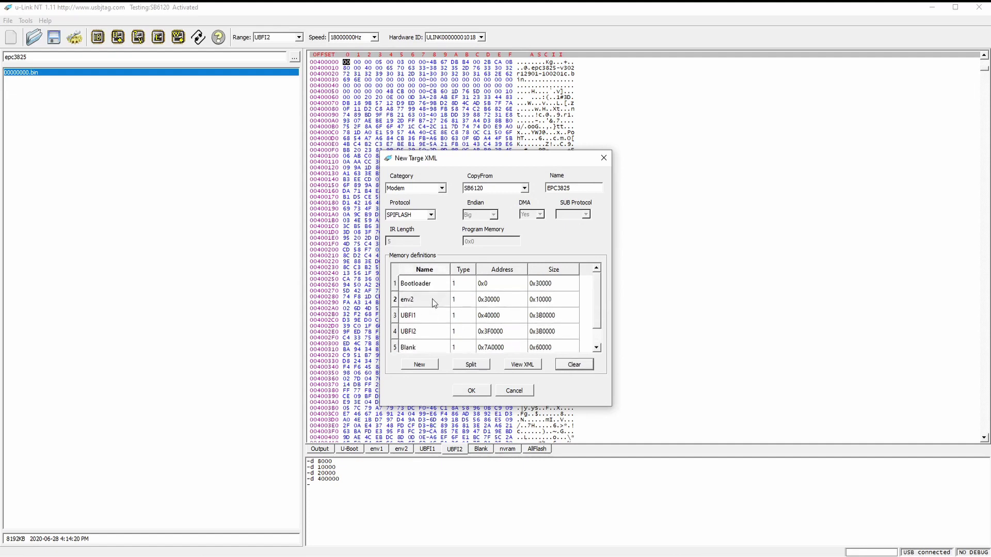
pyautogui.click(433, 304)
pyautogui.click(570, 365)
pyautogui.click(445, 305)
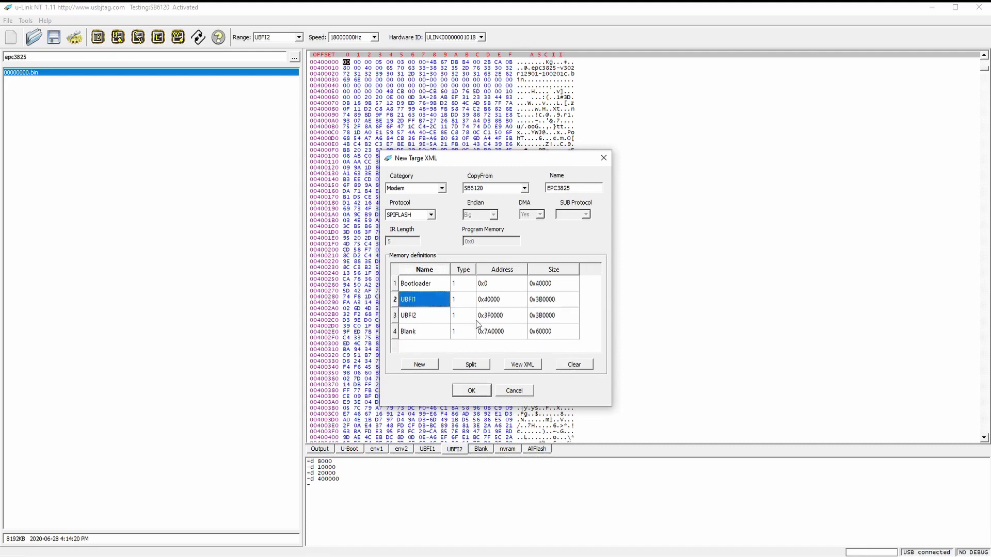
pyautogui.click(573, 364)
pyautogui.click(454, 305)
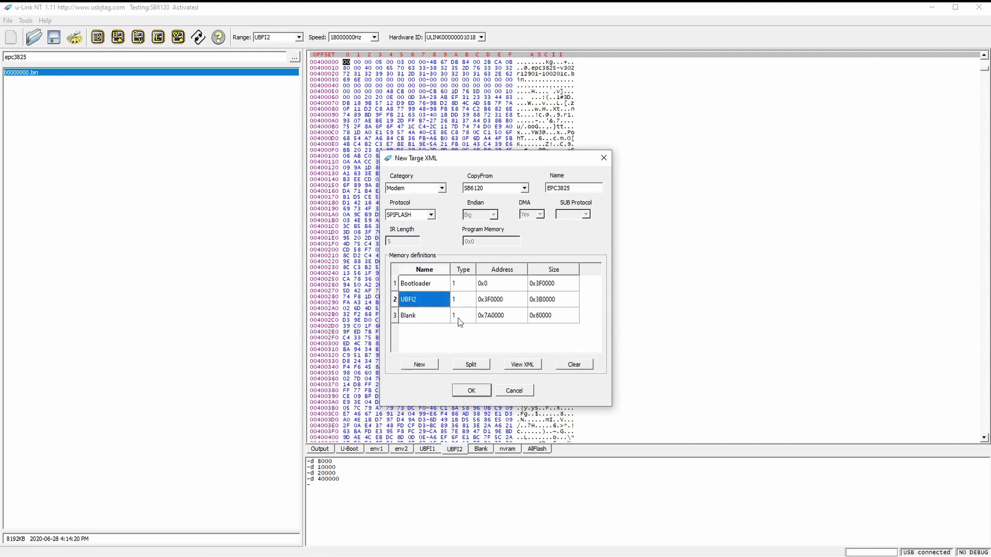
pyautogui.click(572, 364)
pyautogui.click(432, 300)
pyautogui.click(576, 365)
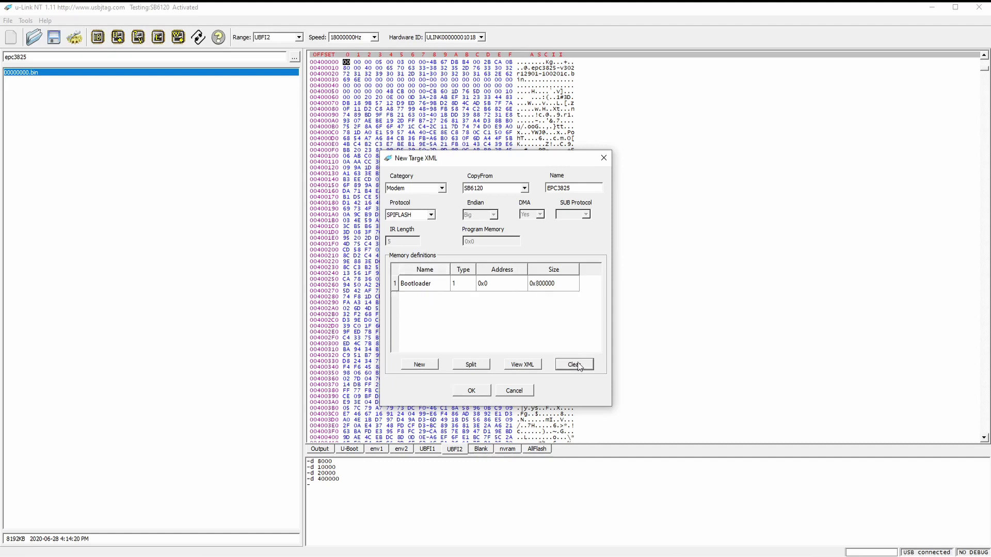
# Split the Bootloader definition at size 0x8000 and name the second part unassigned
pyautogui.click(474, 363)
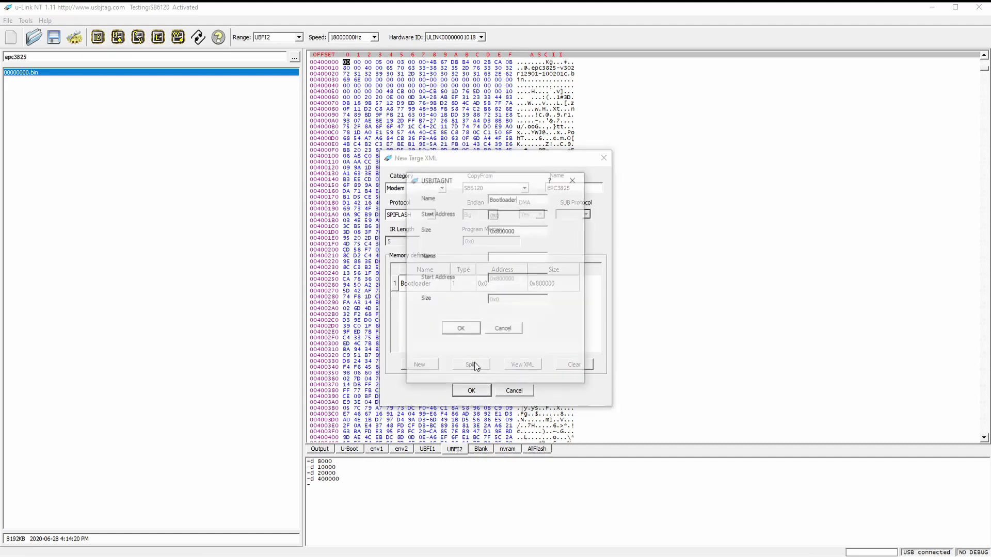
pyautogui.click(492, 231)
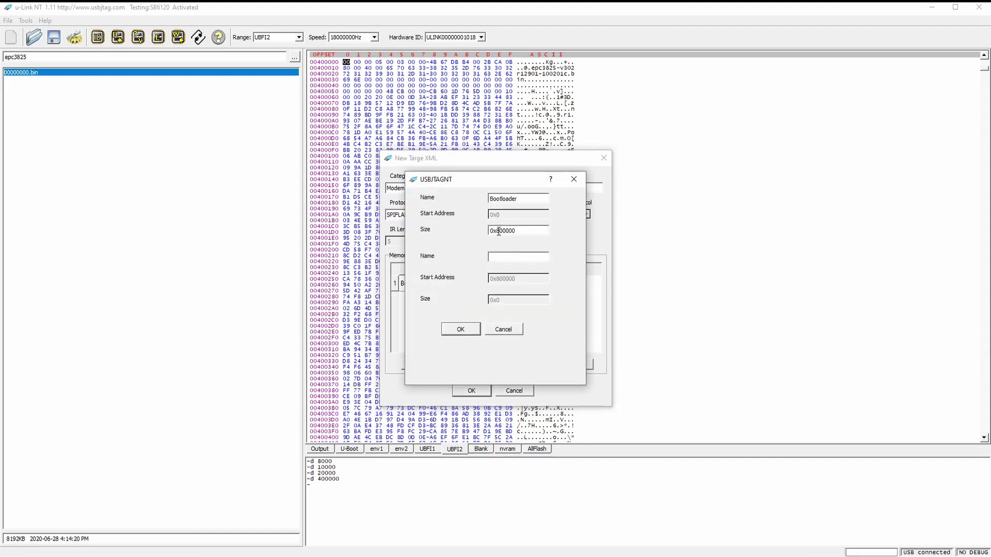
pyautogui.press('BackSpace')
pyautogui.press('BackSpace')
pyautogui.press('BackSpace')
pyautogui.write('0')
pyautogui.click(516, 259)
pyautogui.write('unassigned')
pyautogui.click(462, 326)
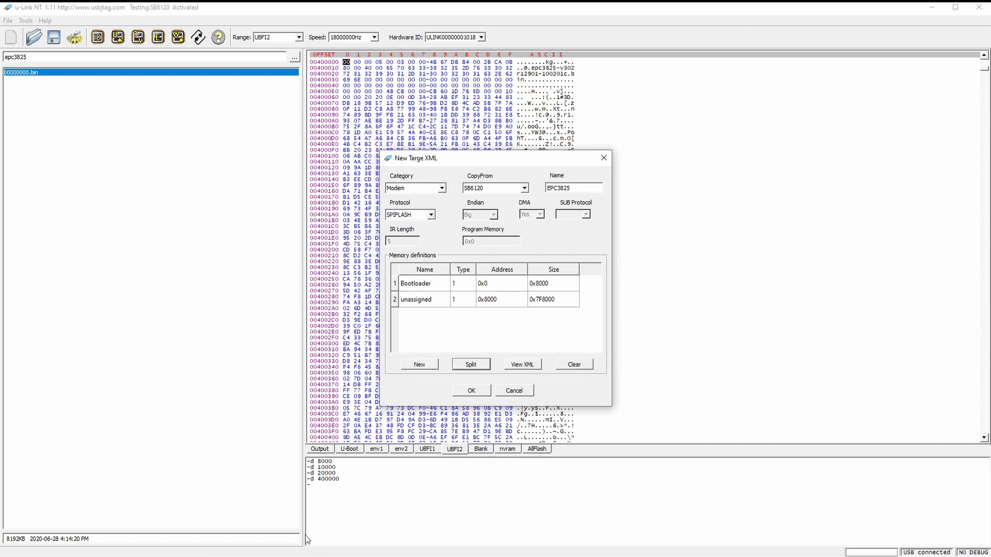
# Consult the Permanent NonVol row on the OpenWrt page and split unassigned at size 0x8000, naming the second part NonVol
pyautogui.click(301, 552)
pyautogui.click(343, 522)
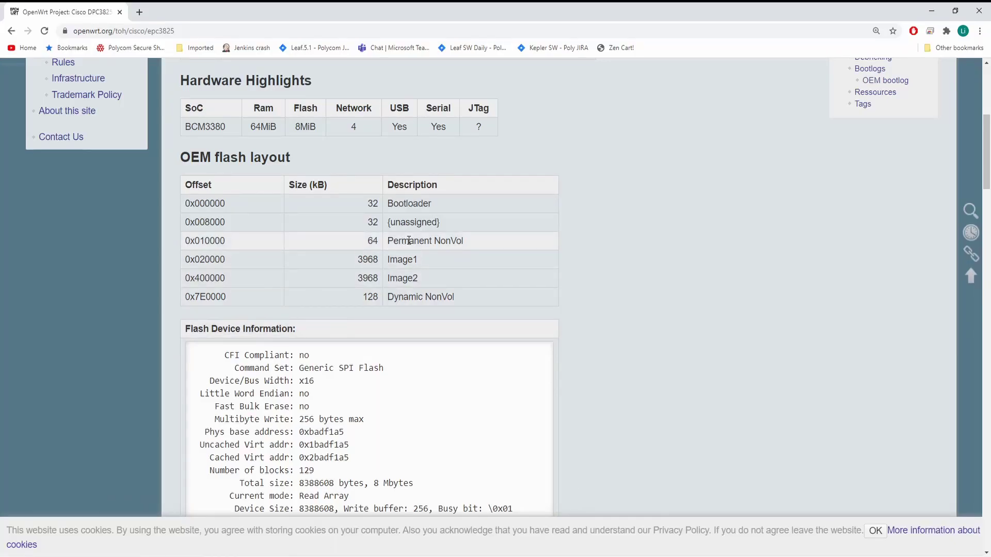
pyautogui.moveTo(432, 241)
pyautogui.mouseDown()
pyautogui.moveTo(462, 241)
pyautogui.moveTo(449, 242)
pyautogui.mouseUp()
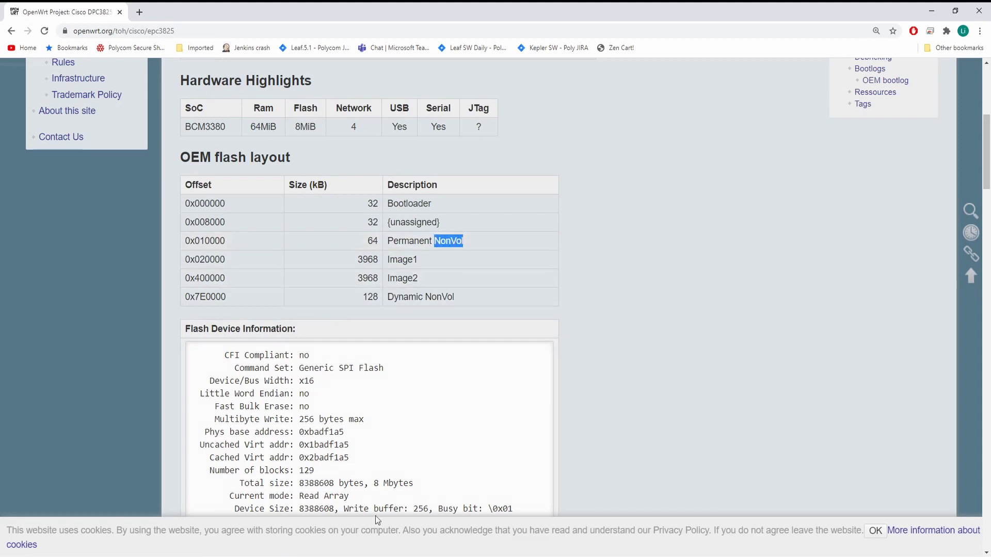
pyautogui.hotkey('alt', 'Tab')
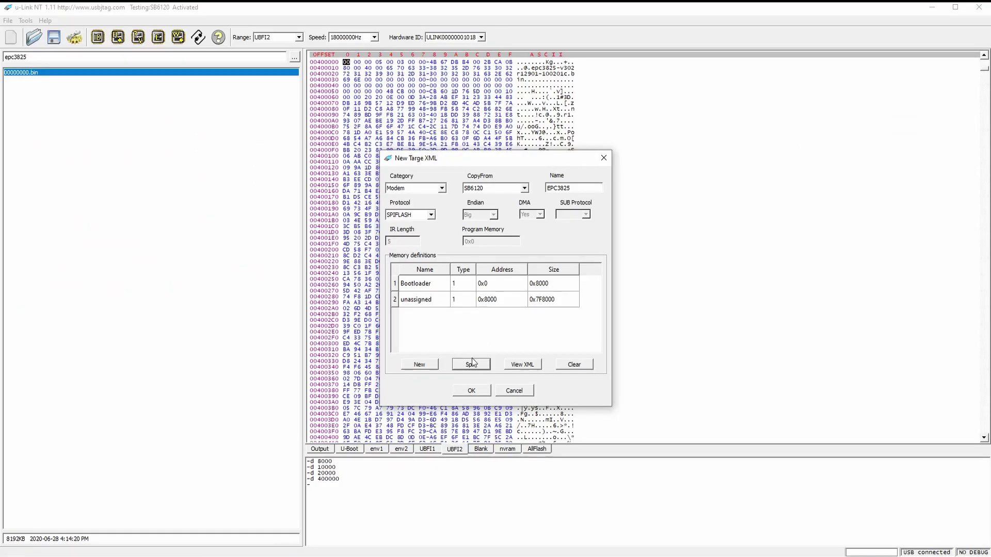
pyautogui.click(487, 304)
pyautogui.click(471, 365)
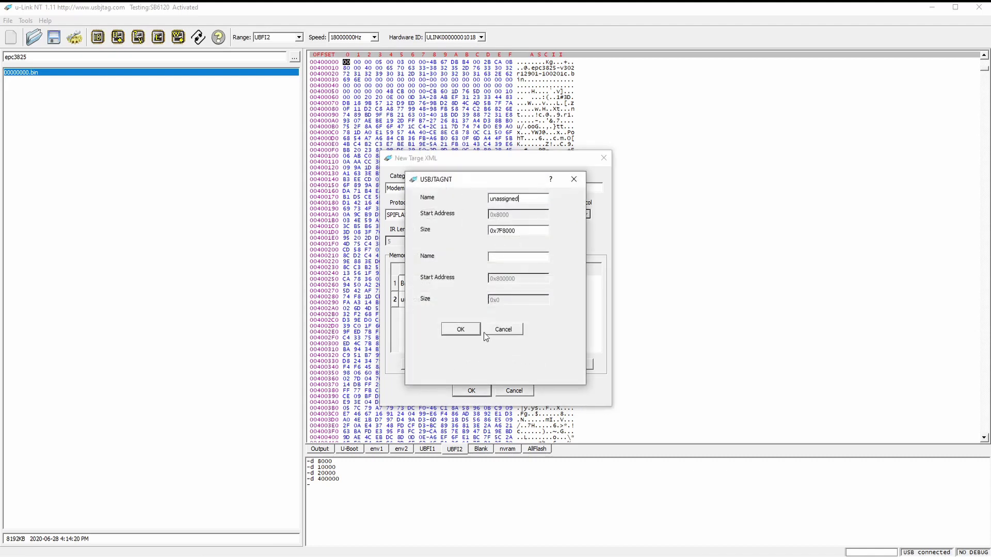
pyautogui.write('NonVol')
pyautogui.click(306, 537)
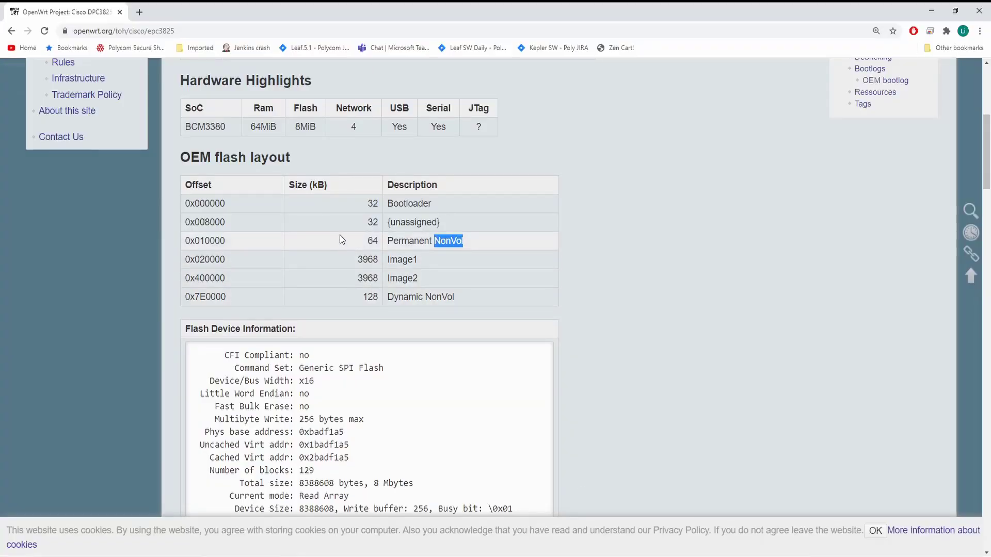
pyautogui.click(321, 545)
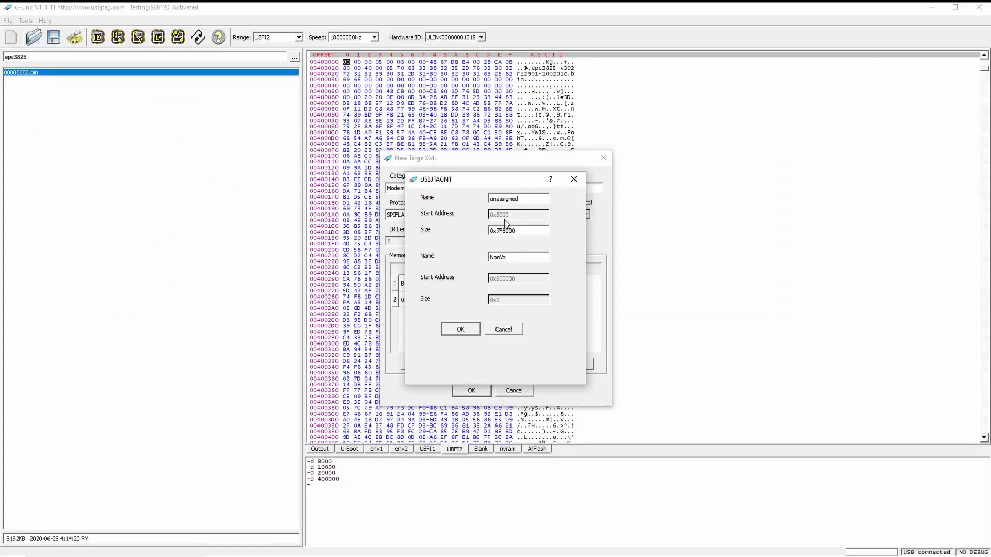
pyautogui.moveTo(497, 231); pyautogui.dragTo(534, 231)
pyautogui.write('8000')
pyautogui.click(464, 329)
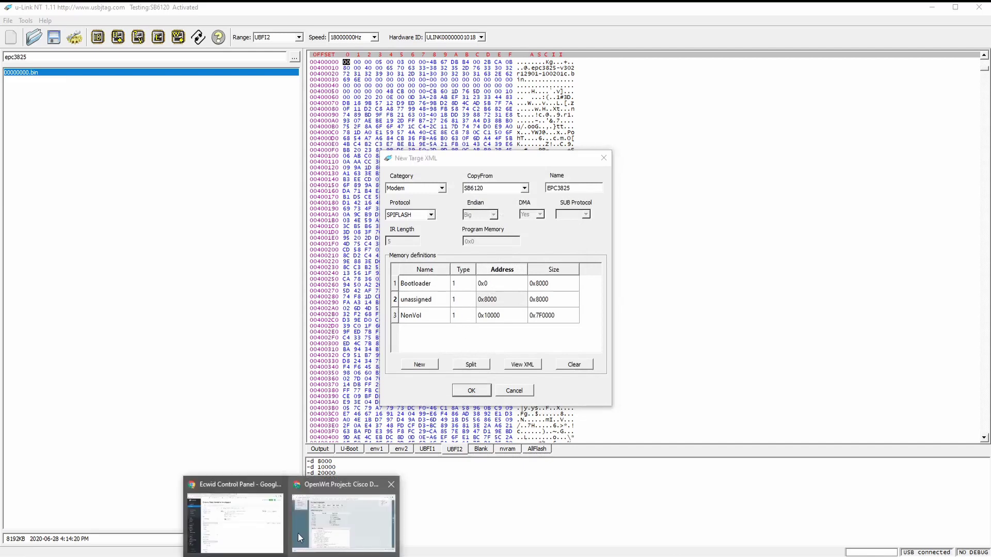
# Consult the OpenWrt flash layout and split NonVol at size 0x10000, naming the second part Image1
pyautogui.click(298, 534)
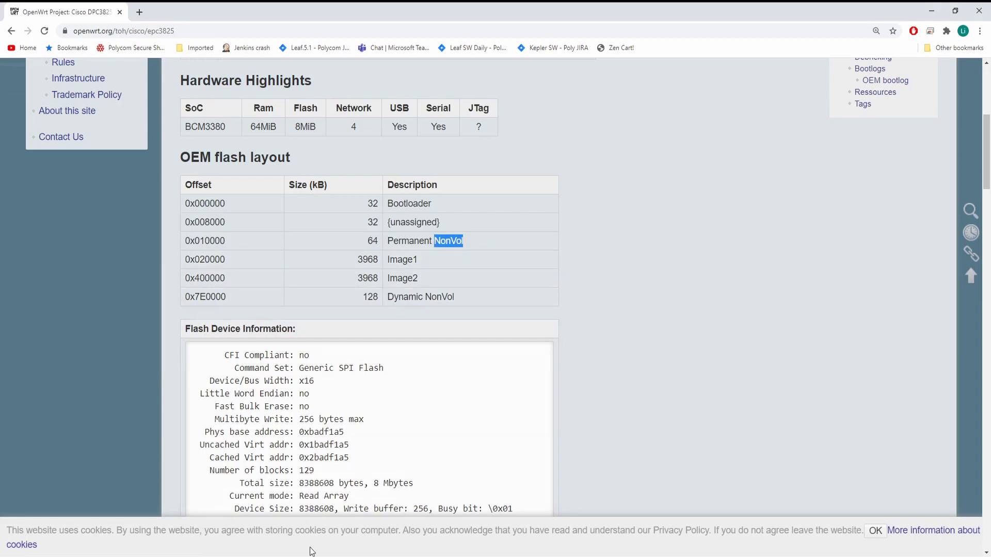
pyautogui.hotkey('alt', 'Tab')
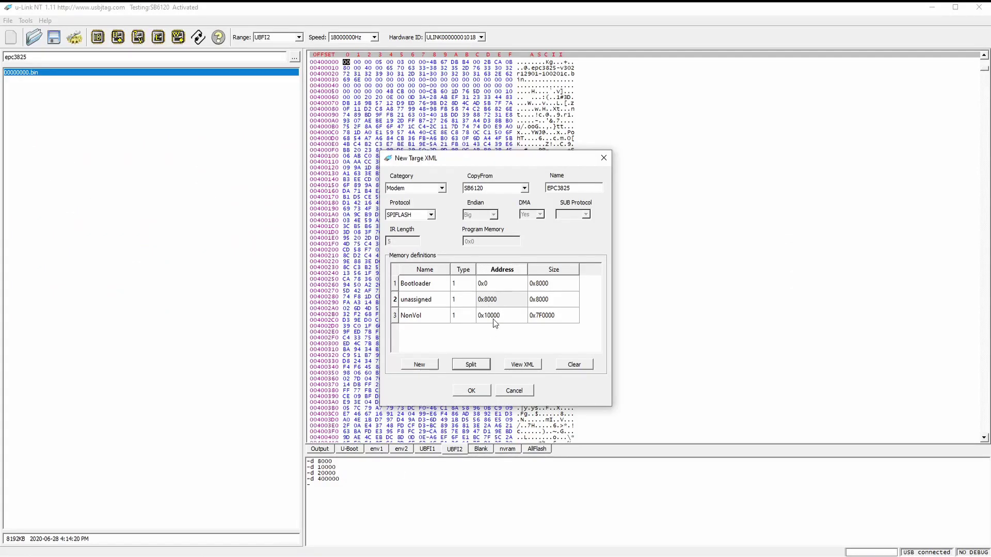
pyautogui.click(535, 321)
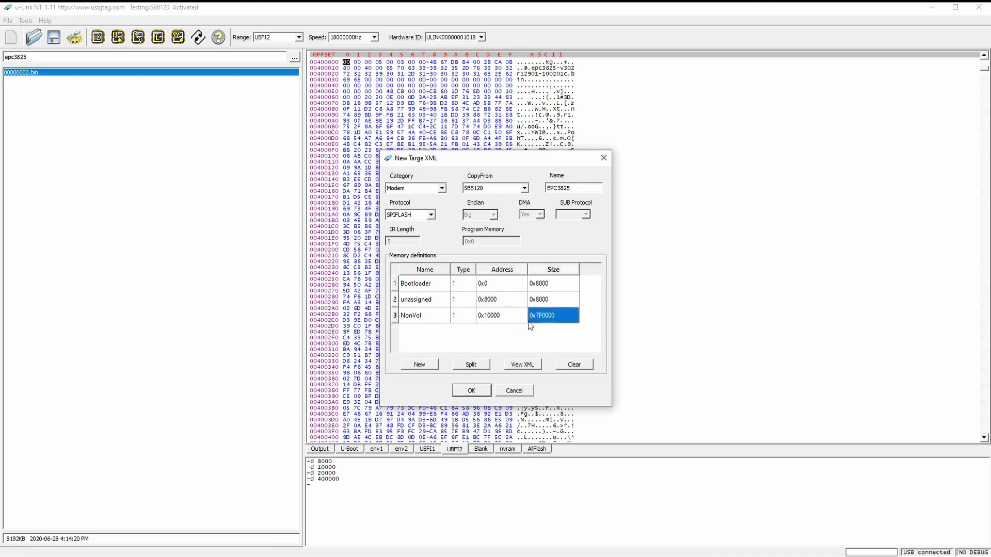
pyautogui.click(477, 365)
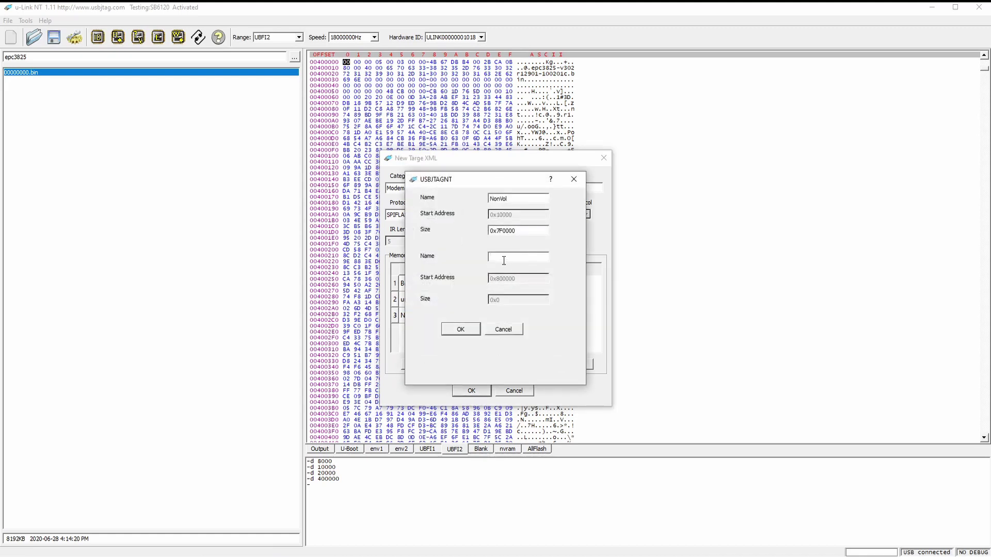
pyautogui.write('Image1')
pyautogui.moveTo(292, 556)
pyautogui.click(313, 534)
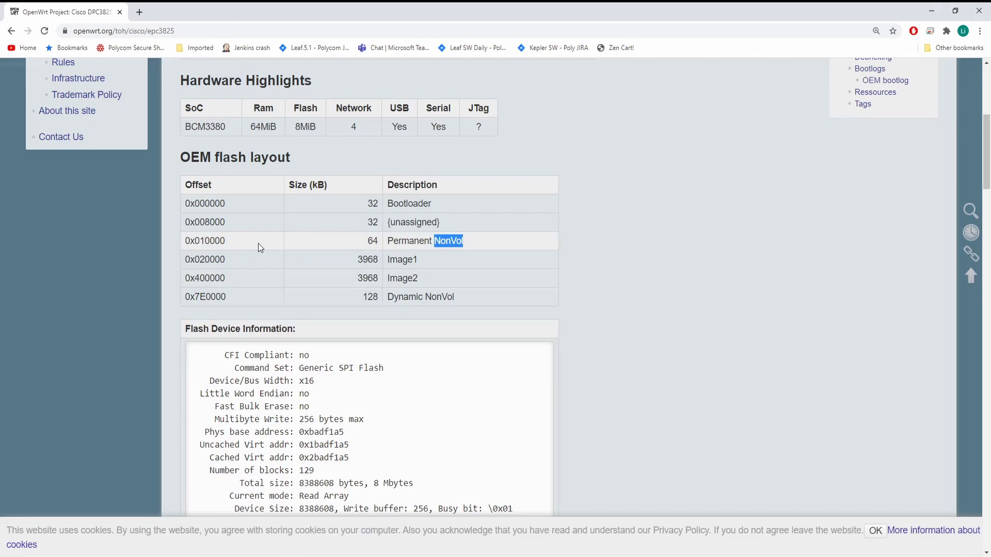
pyautogui.hotkey('alt', 'Tab')
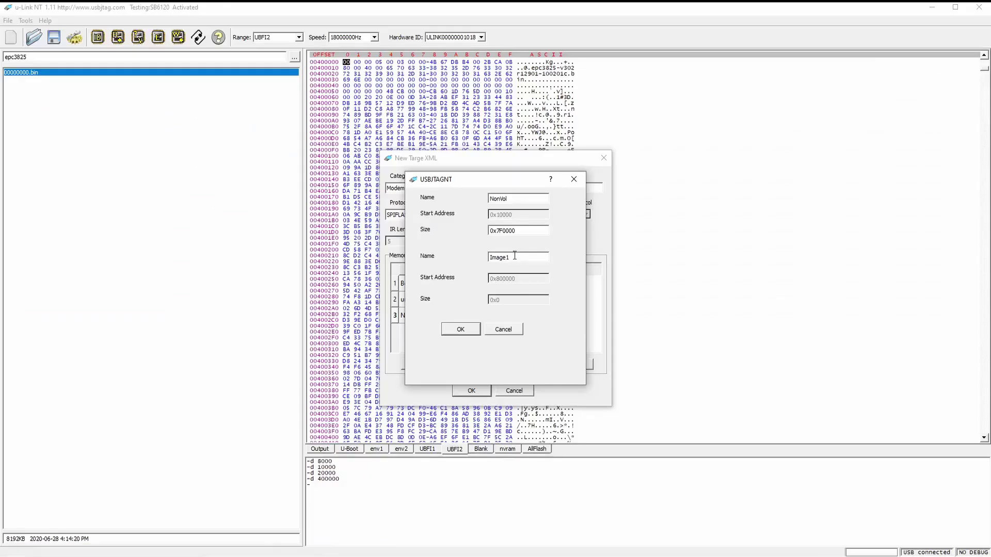
pyautogui.press('Delete')
pyautogui.press('Delete')
pyautogui.write('10')
pyautogui.click(462, 333)
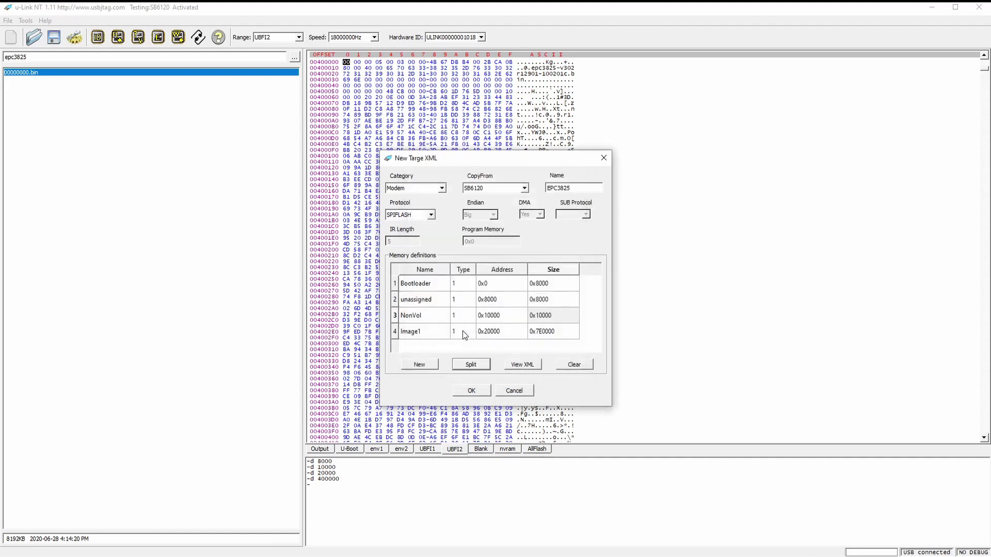
# Split the Image1 memory definition at size 0x3E0000 and name the second part Image2
pyautogui.click(500, 334)
pyautogui.click(475, 368)
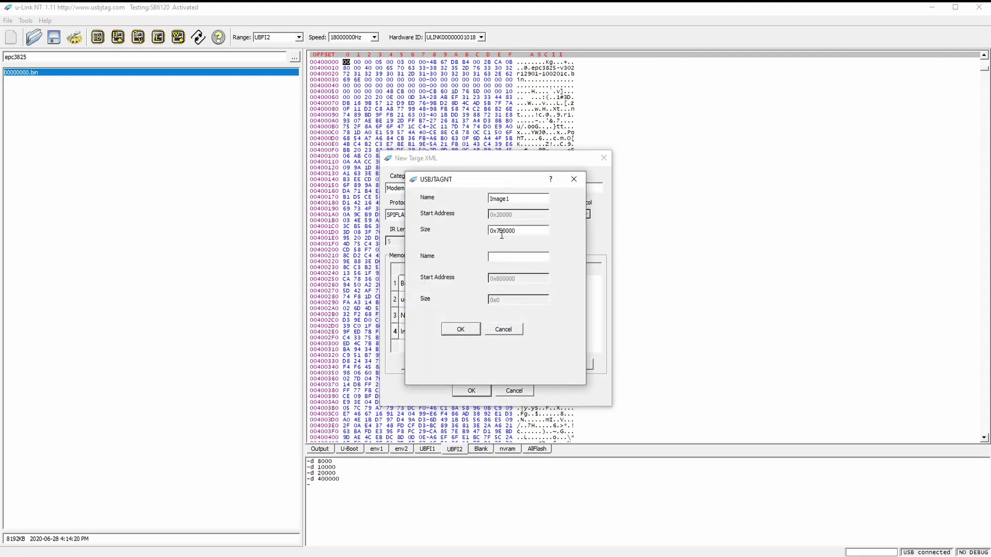
pyautogui.write('Image2')
pyautogui.click(497, 232)
pyautogui.write('3')
pyautogui.click(471, 330)
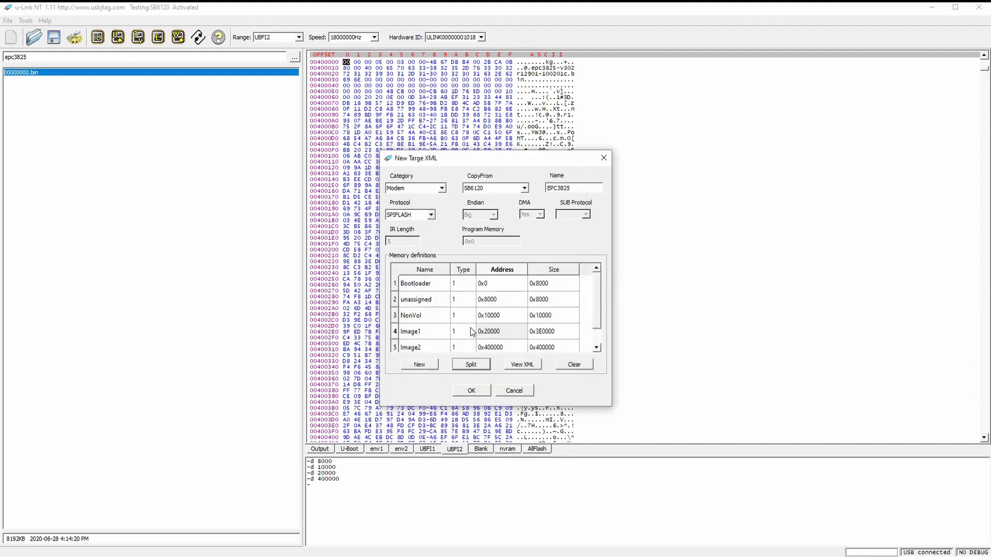
# Consult the OpenWrt flash layout and split Image2 at size 0x3e0000, naming the second part DynaNov
pyautogui.click(492, 346)
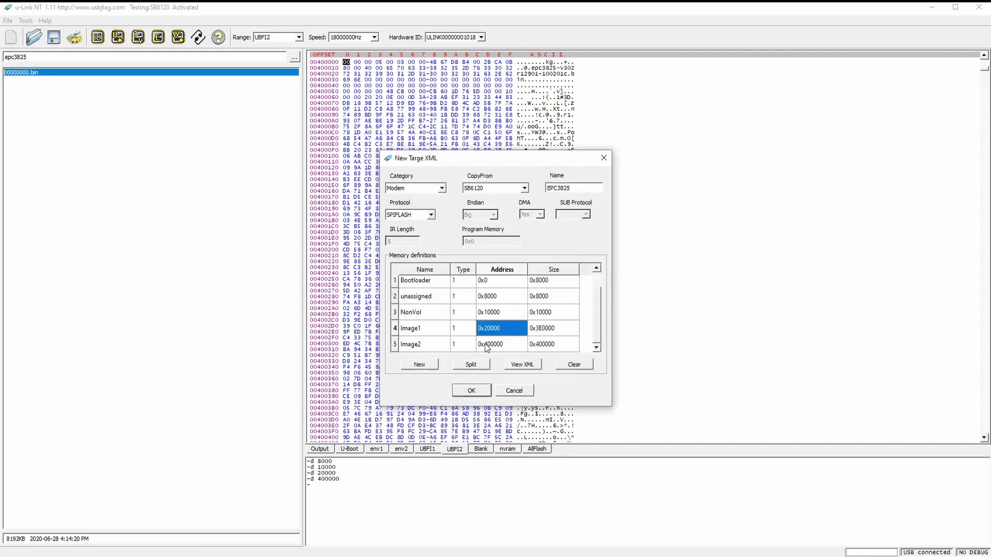
pyautogui.click(350, 510)
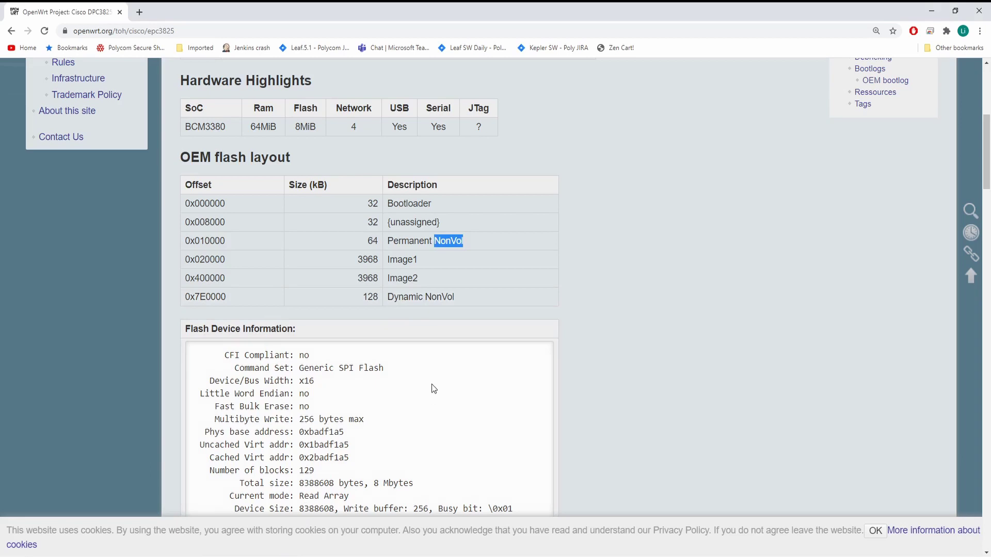
pyautogui.moveTo(318, 555)
pyautogui.click(318, 516)
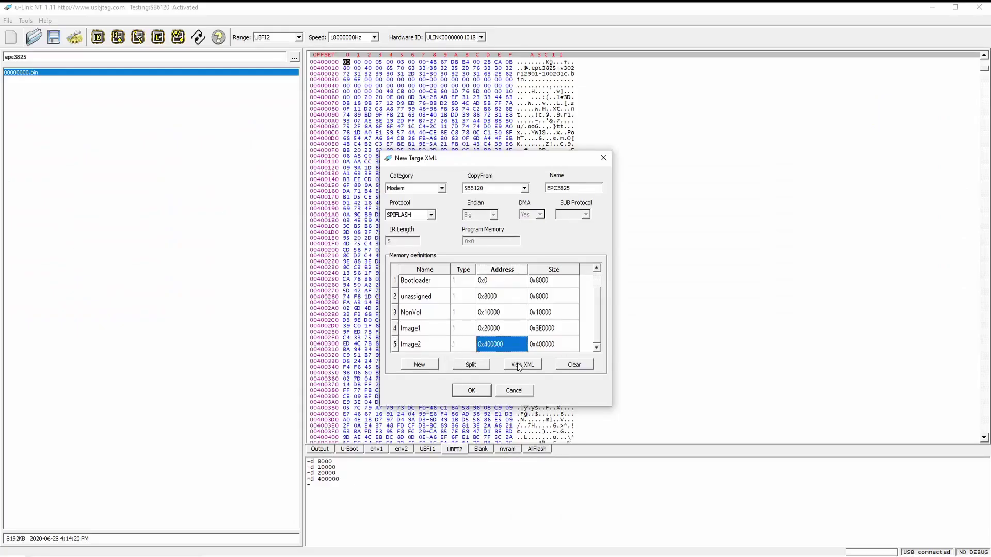
pyautogui.click(483, 366)
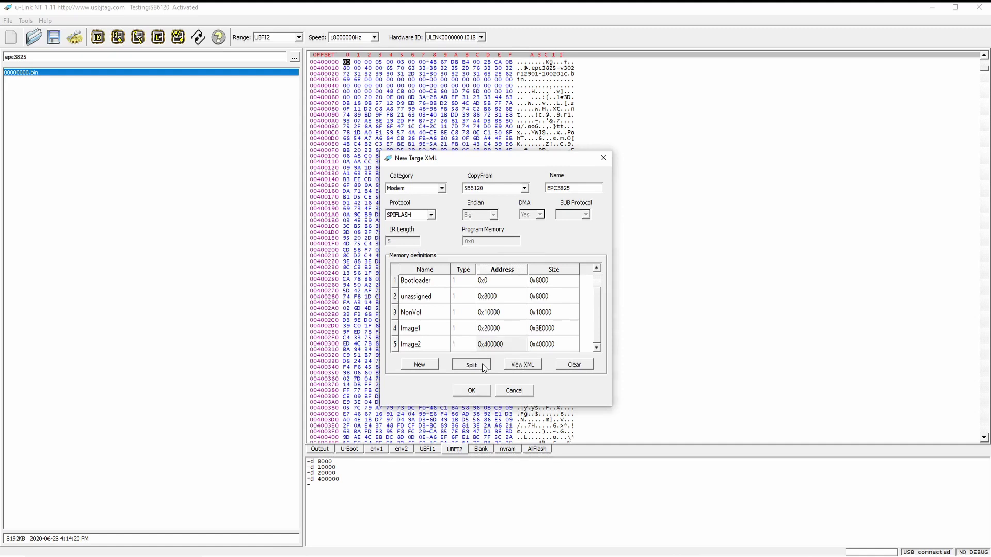
pyautogui.click(497, 230)
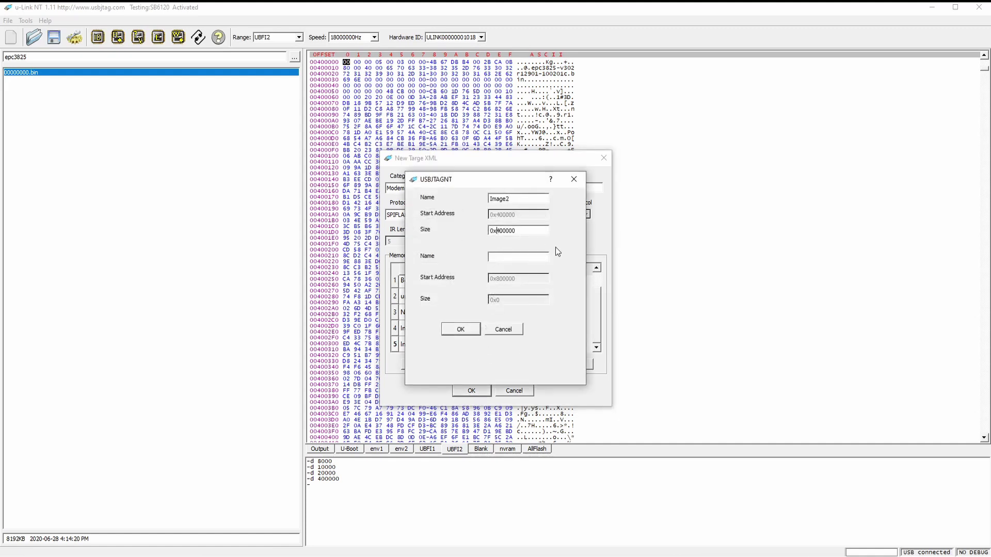
pyautogui.press('Delete')
pyautogui.write('3e')
pyautogui.click(515, 257)
pyautogui.write('DynaNov')
pyautogui.click(458, 330)
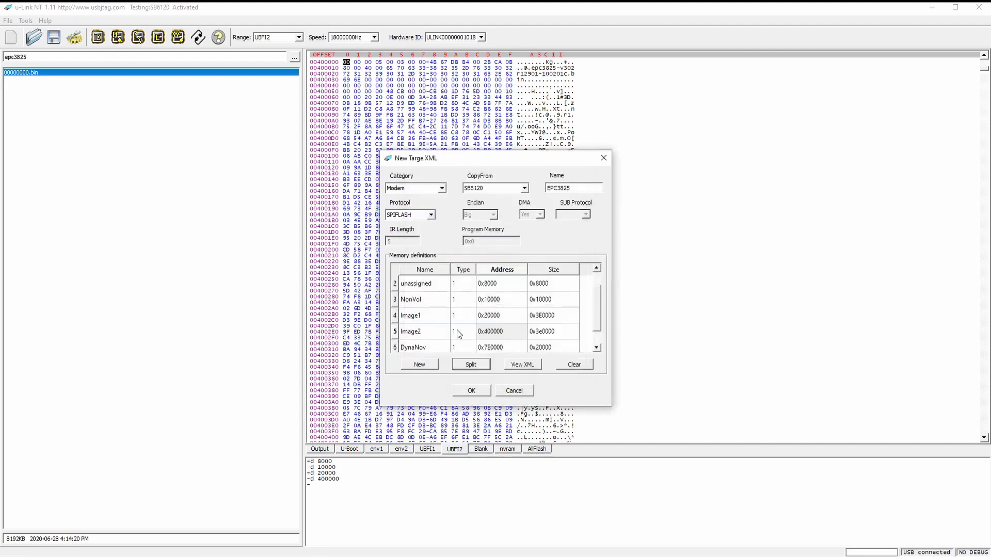
# Rename the NonVol memory definition to PermNov, review the list of definitions and save the new target
pyautogui.doubleClick(432, 301)
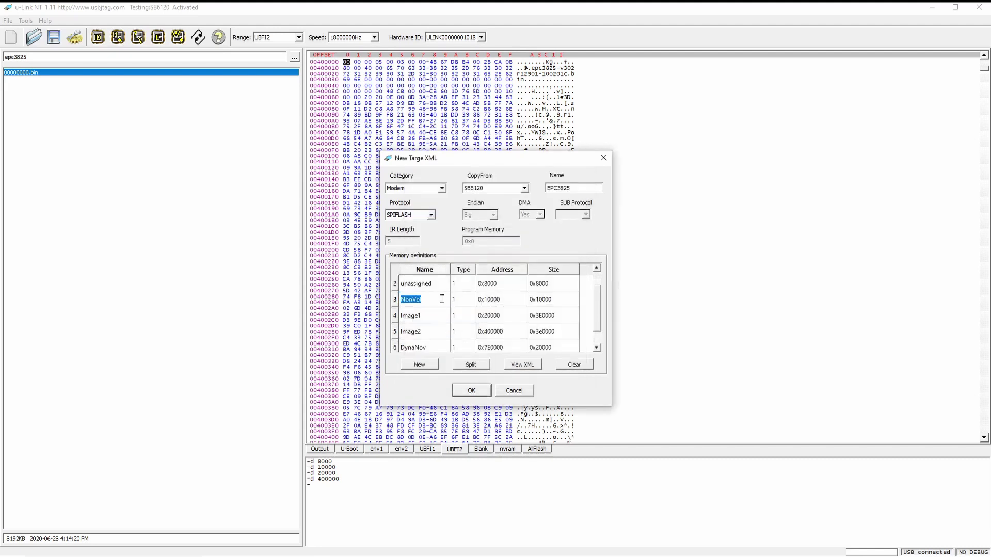
pyautogui.write('PermNov')
pyautogui.click(471, 315)
pyautogui.scroll(1, 497, 308)
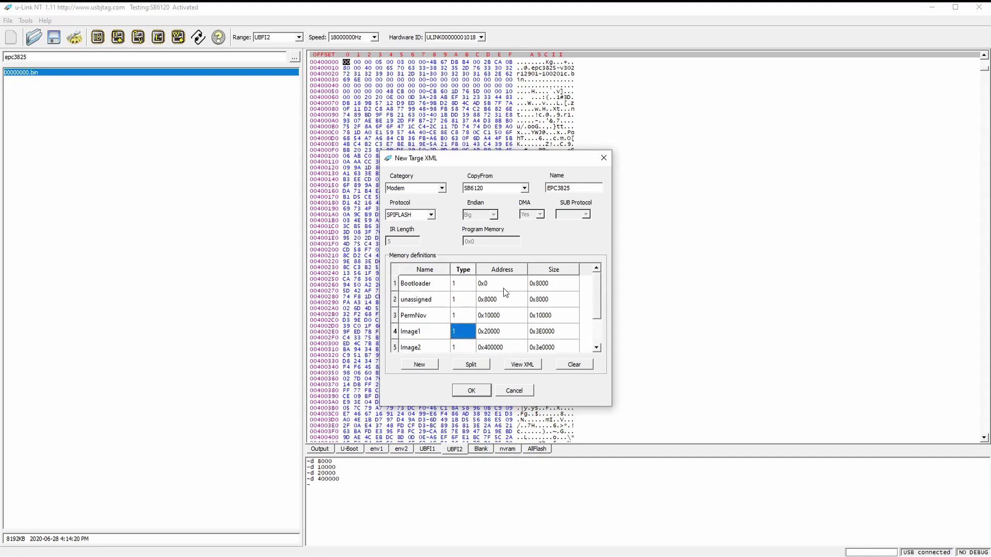
pyautogui.scroll(-1, 504, 293)
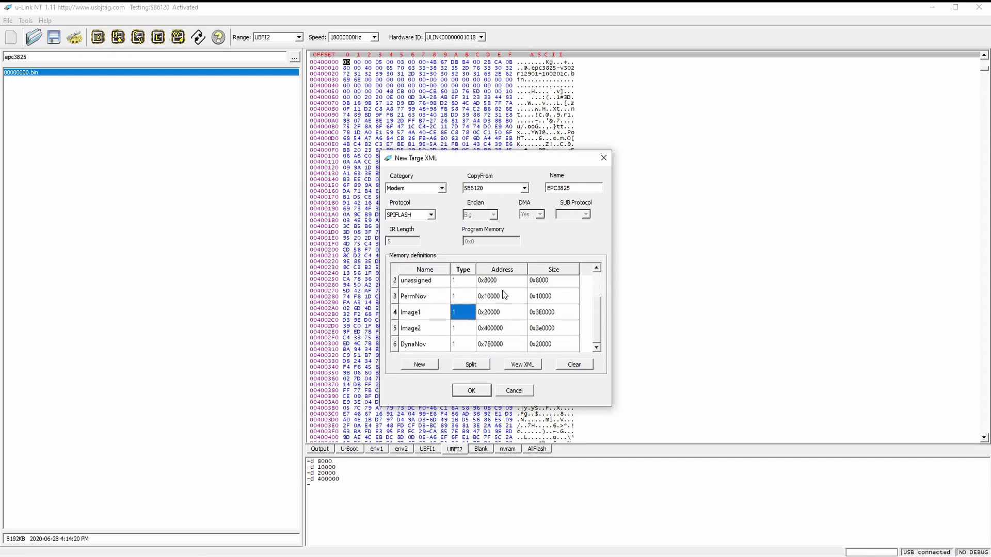
pyautogui.click(474, 390)
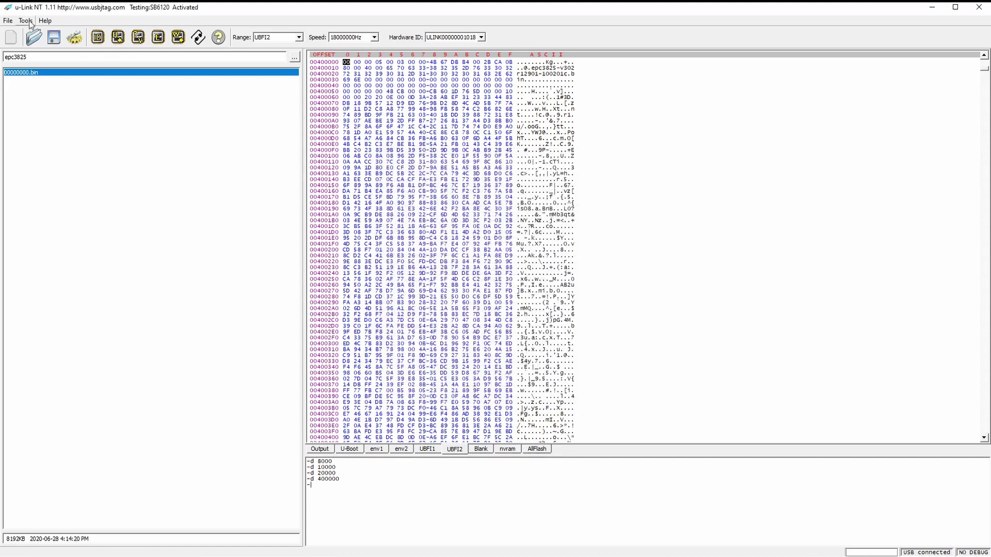
# Find and select EPC3825 as the active target, and load the recently used flash backup 00000000.bin
pyautogui.click(74, 37)
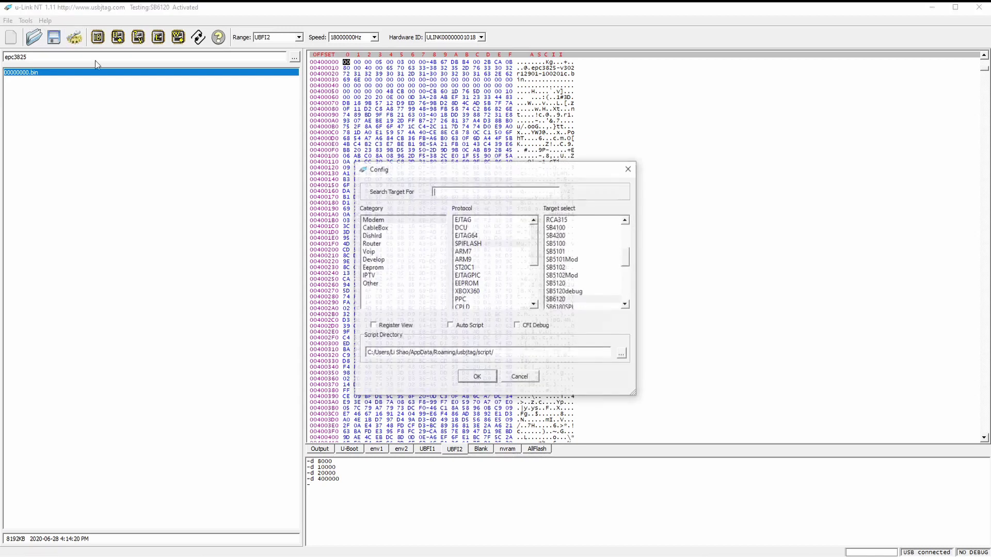
pyautogui.write('epc')
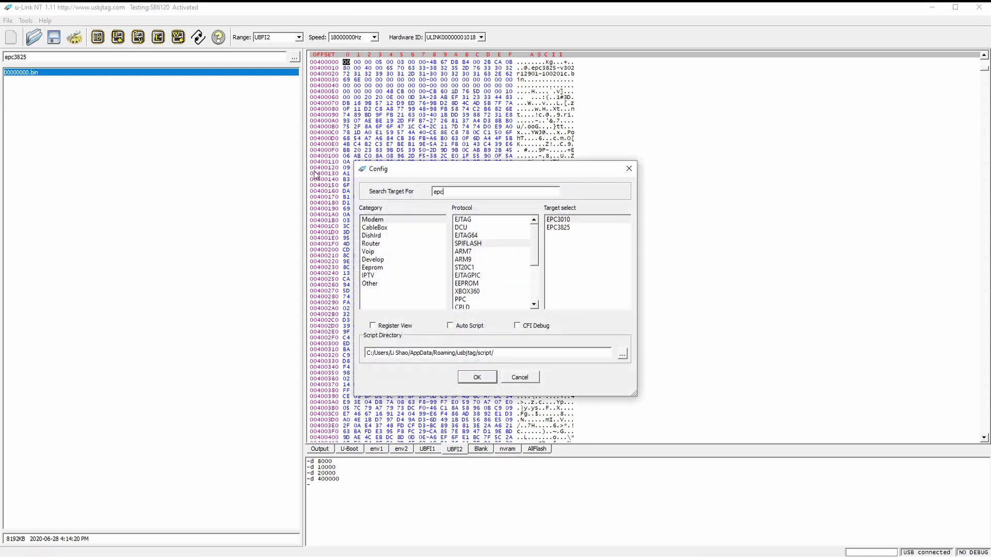
pyautogui.doubleClick(566, 229)
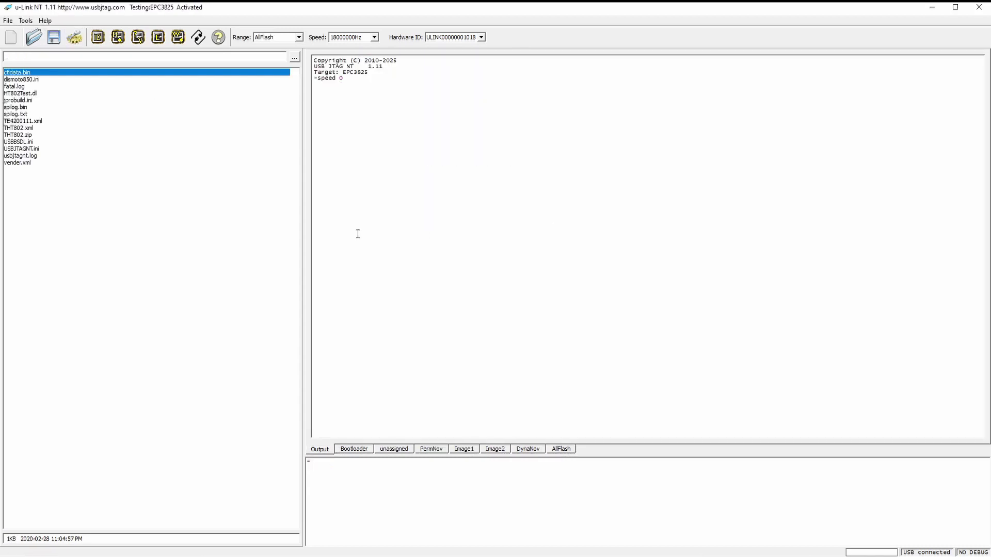
pyautogui.click(8, 21)
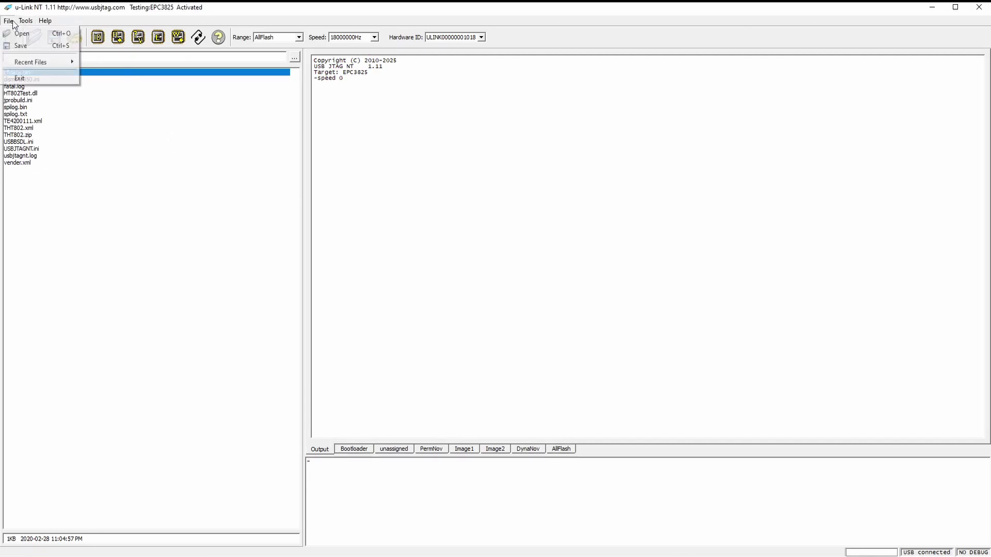
pyautogui.moveTo(25, 62)
pyautogui.click(106, 63)
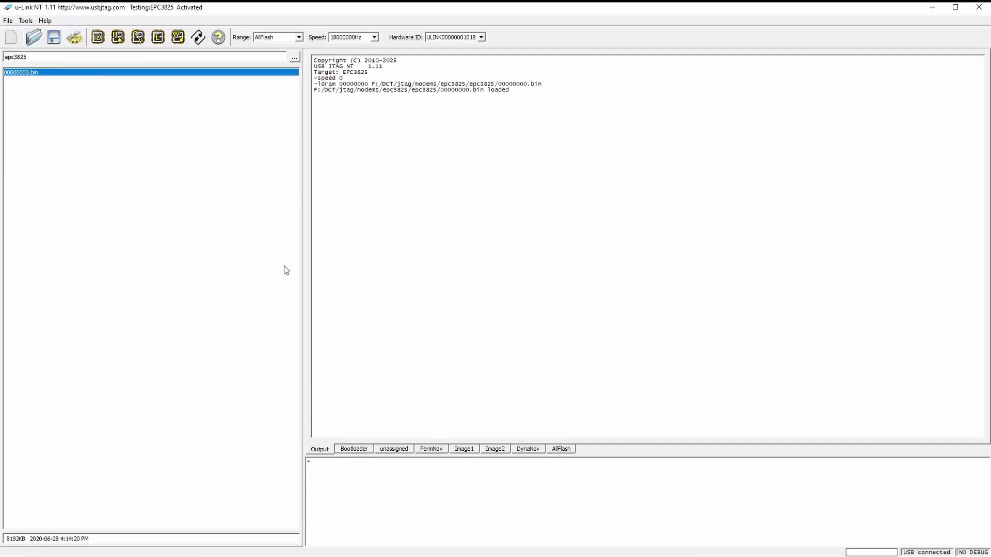
# Examine the loaded backup's data in the Bootloader, unassigned, PermNov, Image1, Image2, DynaNov and AllFlash regions, and return to the output
pyautogui.click(358, 450)
pyautogui.click(395, 452)
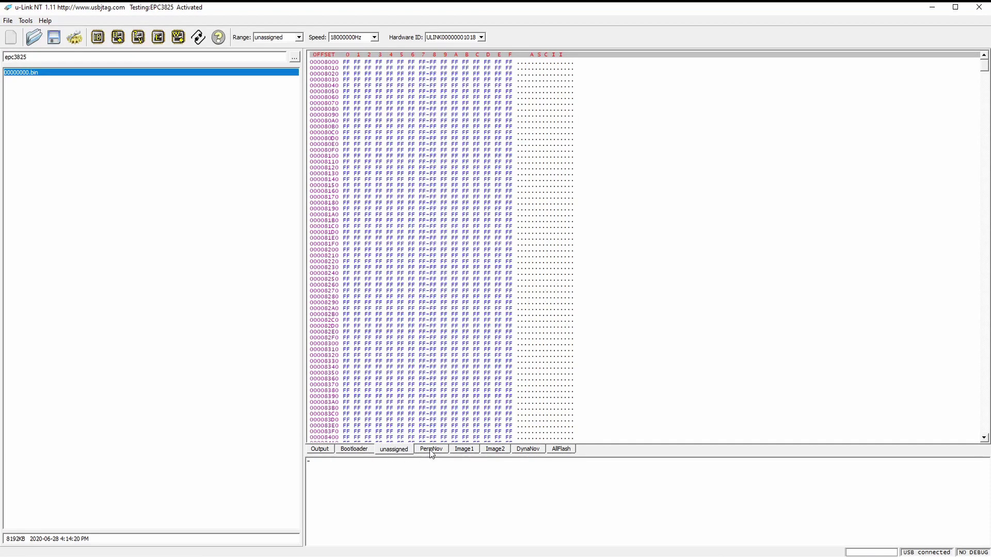
pyautogui.click(431, 450)
pyautogui.click(465, 450)
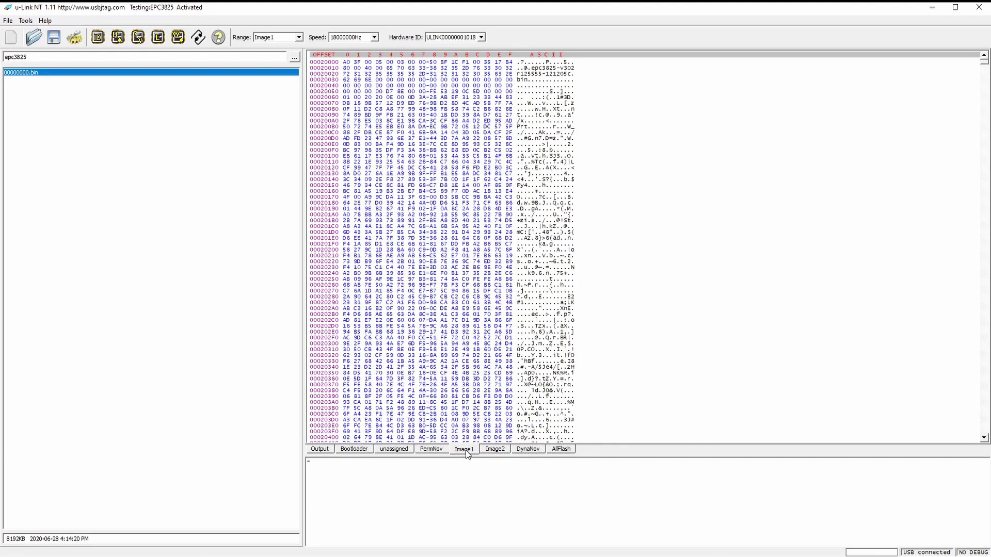
pyautogui.click(492, 450)
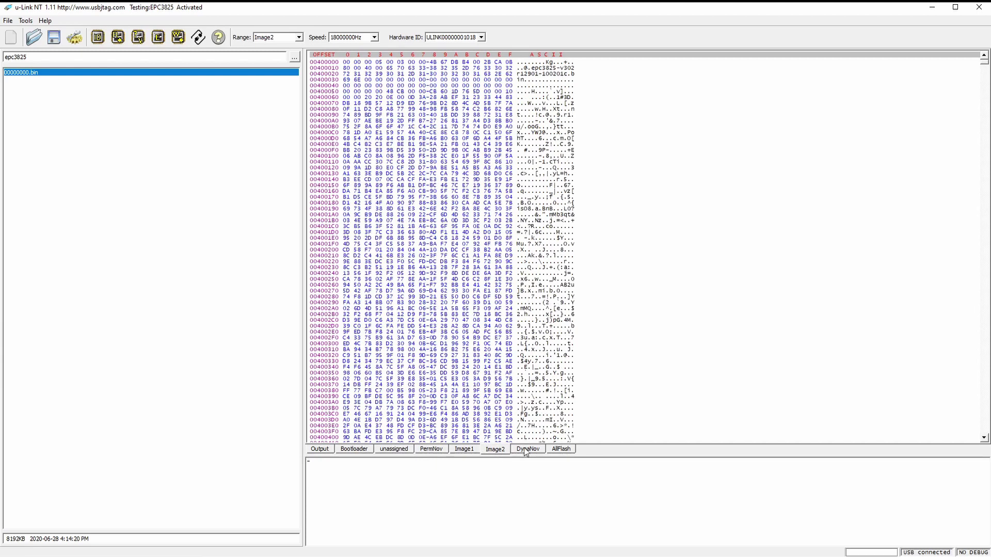
pyautogui.click(525, 451)
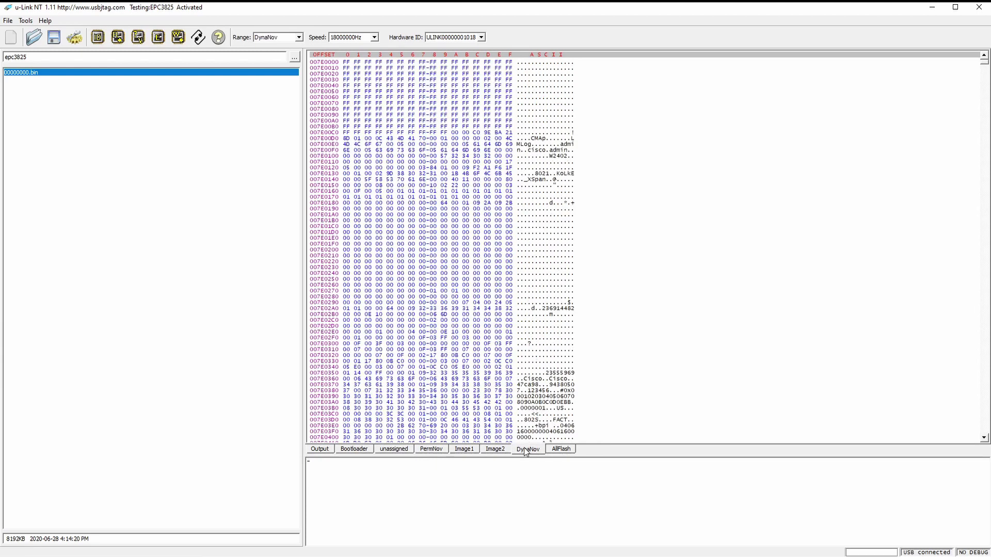
pyautogui.click(561, 450)
pyautogui.click(329, 448)
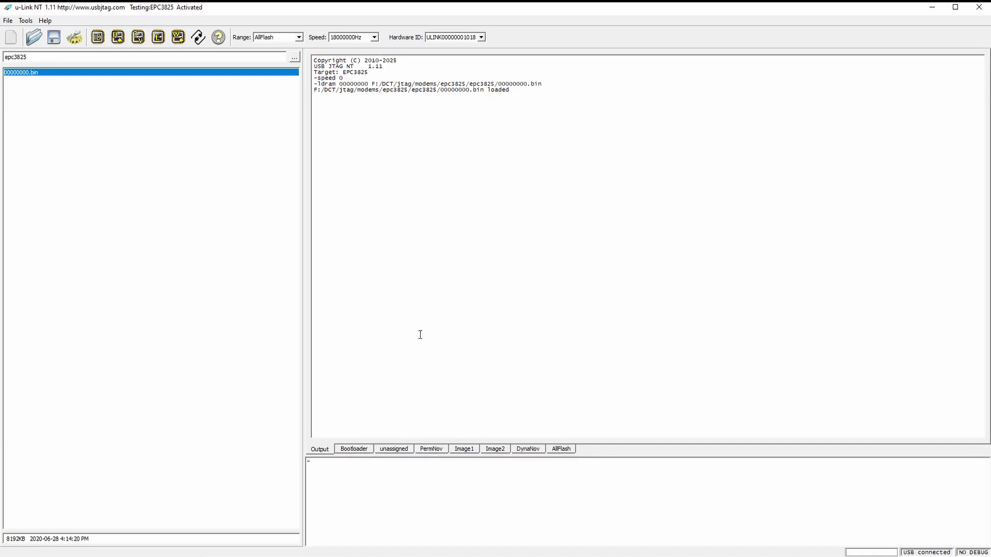
# Detect the flash chip and run the CONFIGSHOW command to list the target's configuration
pyautogui.click(97, 40)
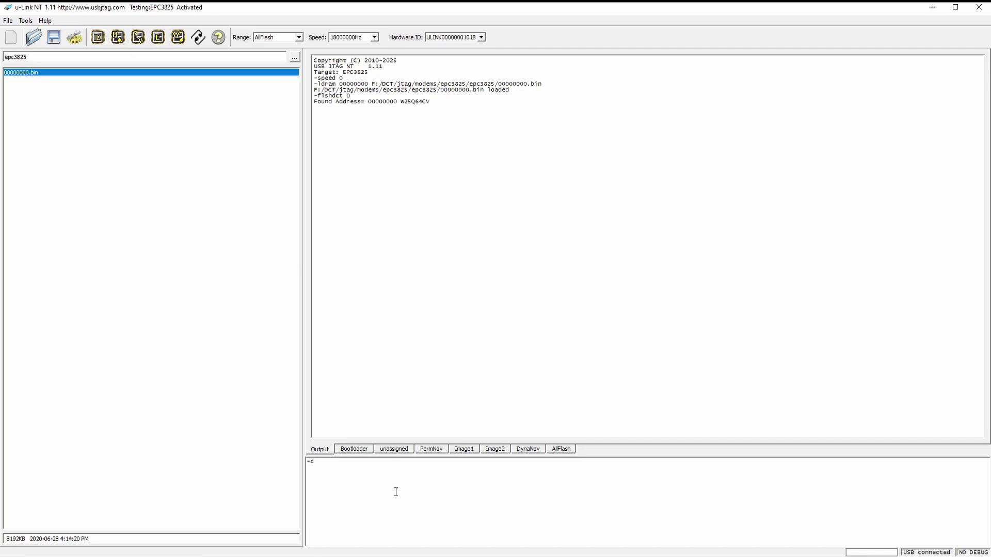
pyautogui.write('figshow')
pyautogui.press('Return')
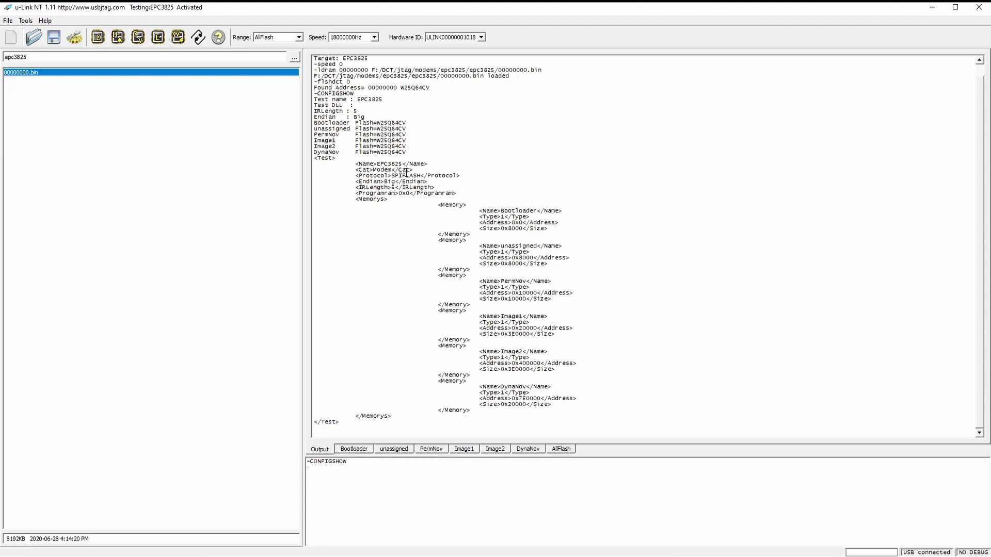
# Open the usbjtag config folder and open TEPC3825.xml in Notepad++
pyautogui.click(45, 20)
pyautogui.click(70, 45)
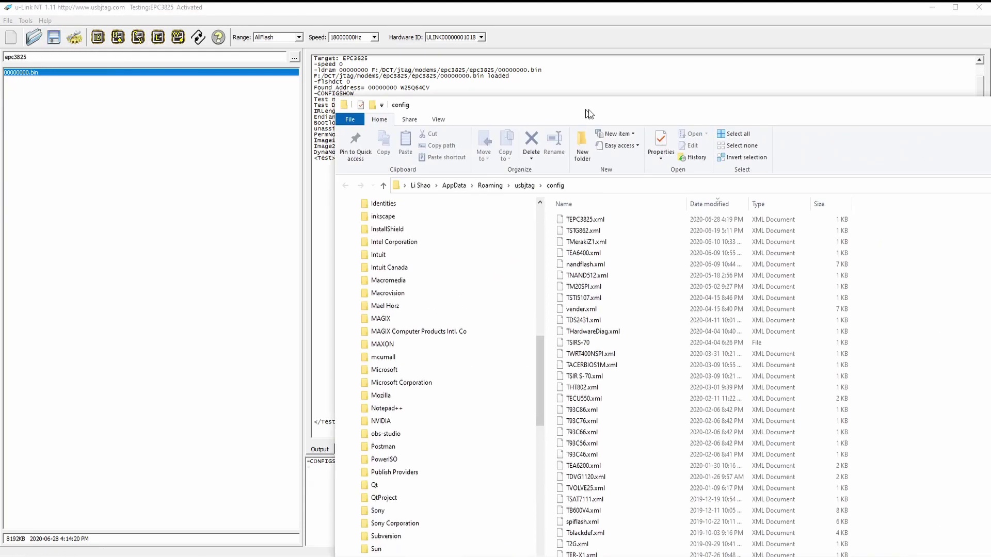
pyautogui.doubleClick(314, 76)
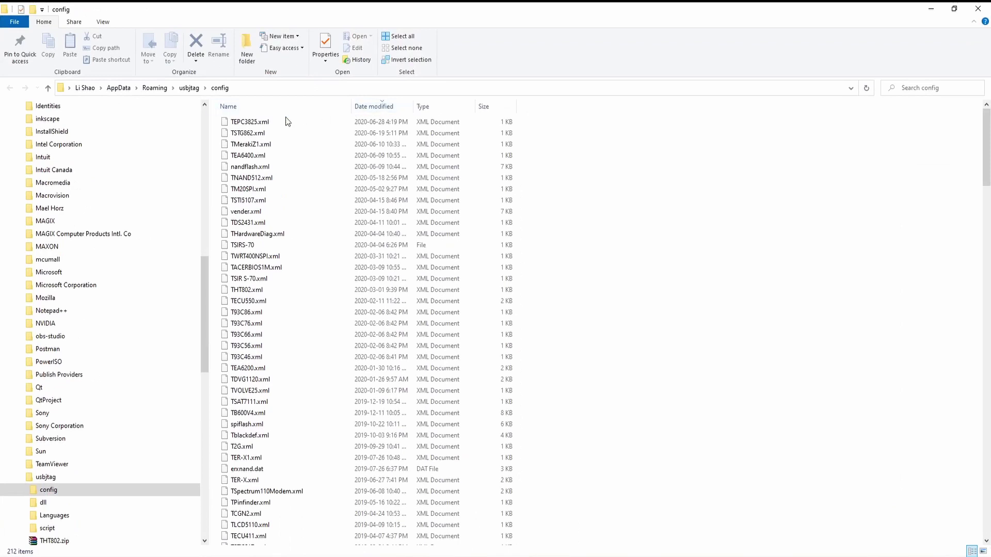
pyautogui.click(264, 123)
pyautogui.rightClick(264, 122)
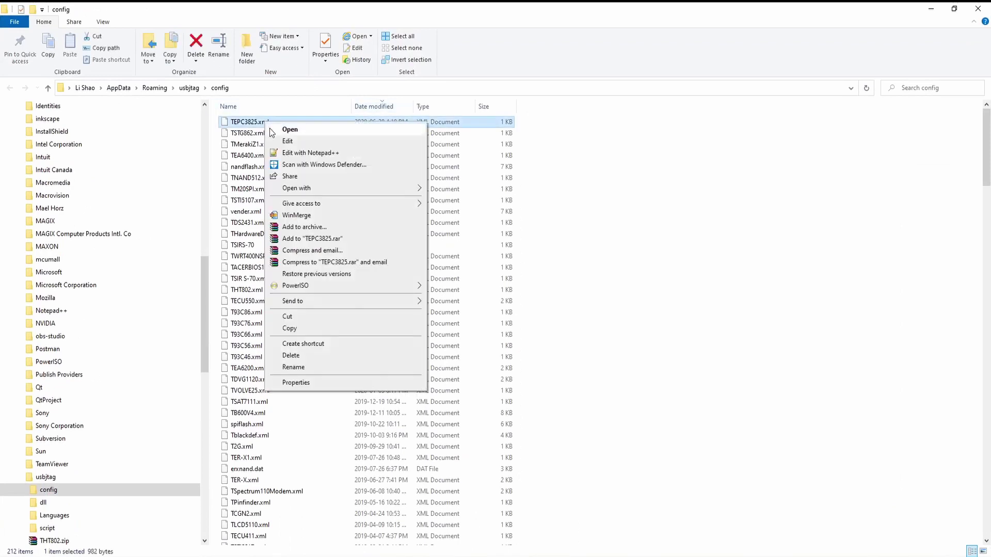
pyautogui.click(297, 153)
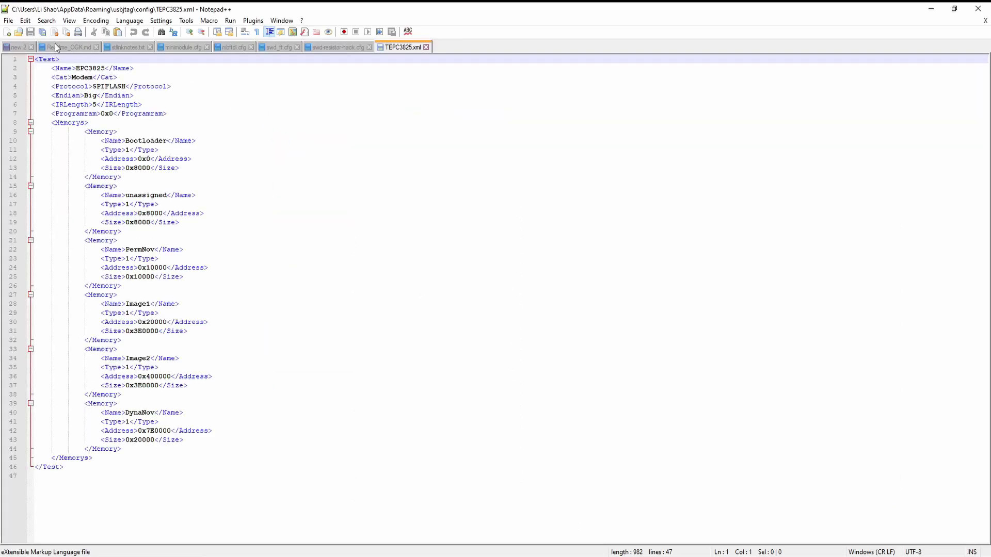
# Open TSB6120.xml from the config folder as a reference and return to TEPC3825.xml
pyautogui.click(18, 33)
pyautogui.write('tsb61')
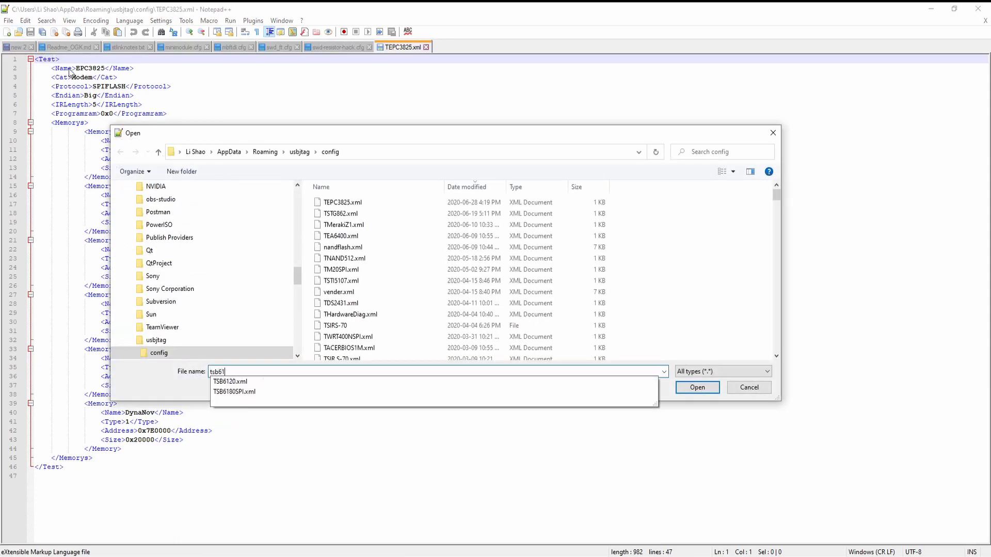
pyautogui.press('Down')
pyautogui.press('Return')
pyautogui.hotkey('ctrl', 'Tab')
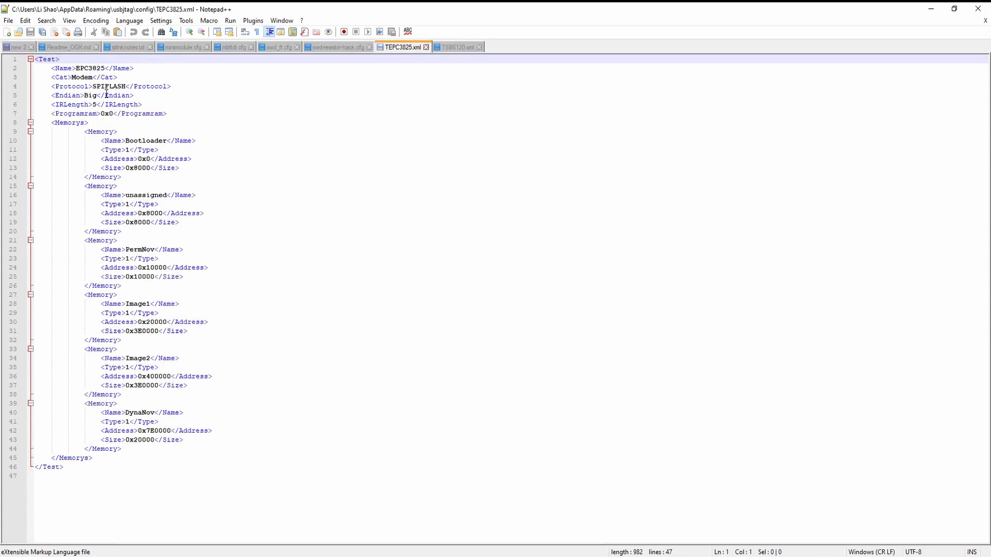
# Compare with TSB6120.xml, delete the IRLength and Programram lines from TEPC3825.xml and save the file
pyautogui.click(113, 104)
pyautogui.press('Home')
pyautogui.hotkey('ctrl', 'Tab')
pyautogui.hotkey('ctrl', 'Tab')
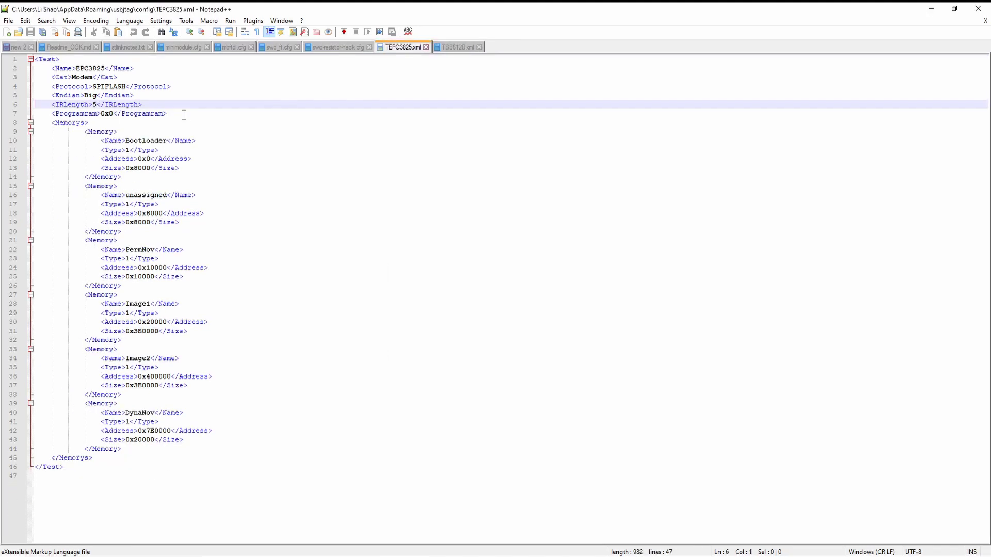
pyautogui.hotkey('shift', 'Down')
pyautogui.hotkey('shift', 'Down')
pyautogui.press('Delete')
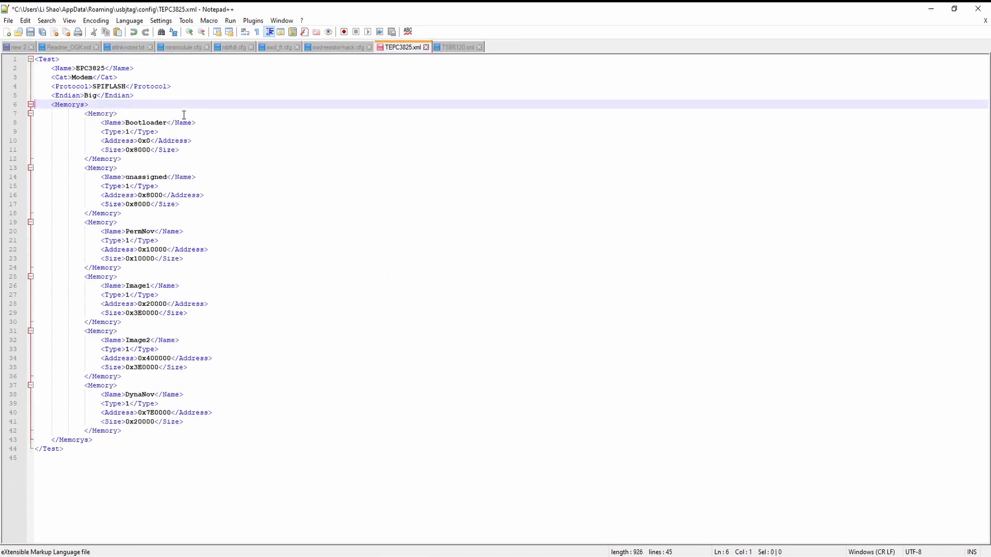
pyautogui.hotkey('ctrl', 's')
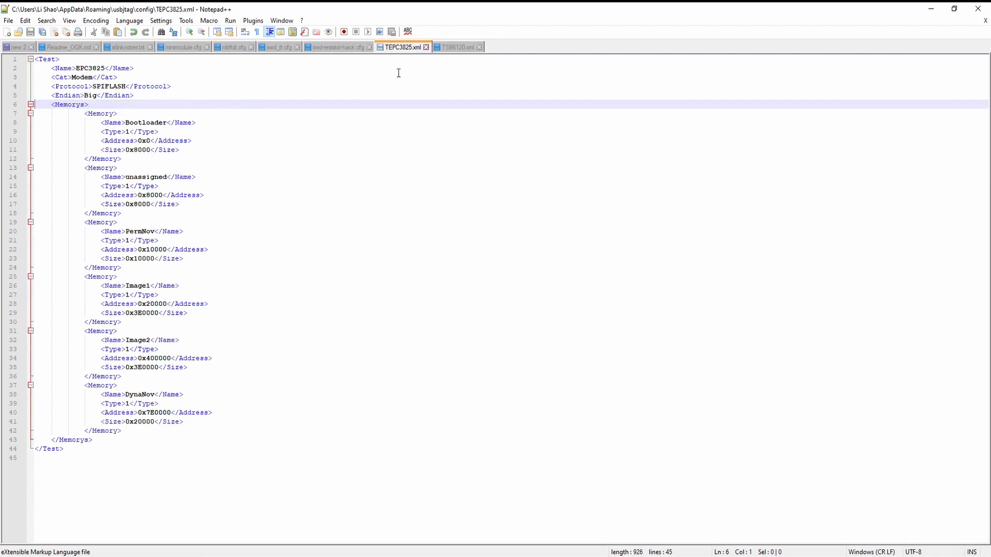
# Switch back to u-Link NT and view the Image1 region's data
pyautogui.hotkey('alt', 'Tab')
pyautogui.press('Tab')
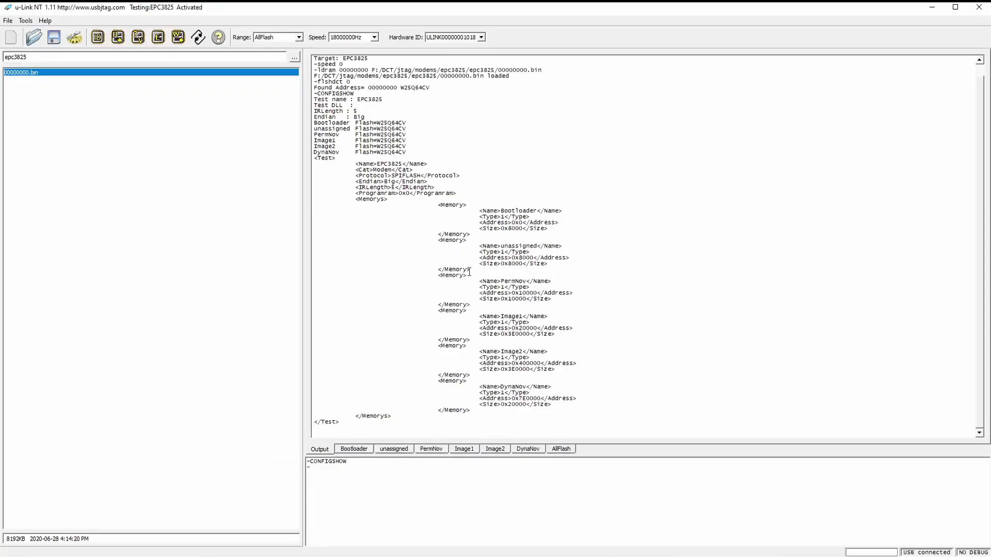
pyautogui.click(459, 450)
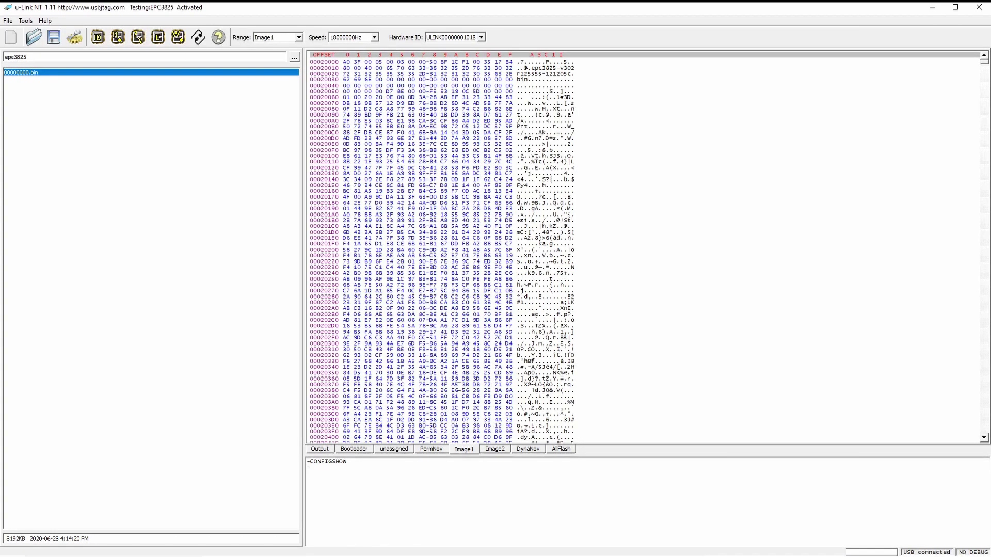
# Erase the modem's Image1 flash region, view its data and compare the blank Image1 buffer against the flash
pyautogui.click(178, 37)
pyautogui.click(474, 297)
pyautogui.click(327, 450)
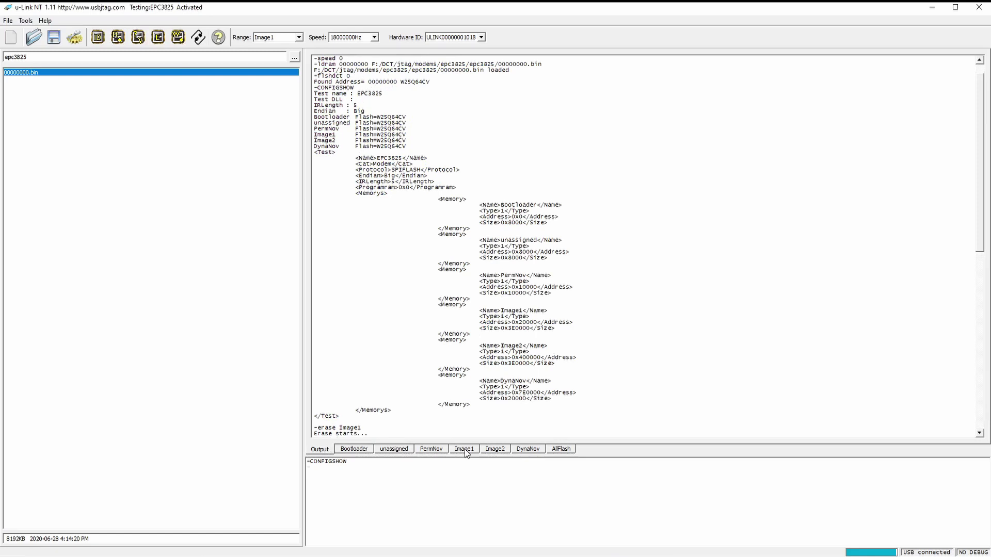
pyautogui.click(465, 449)
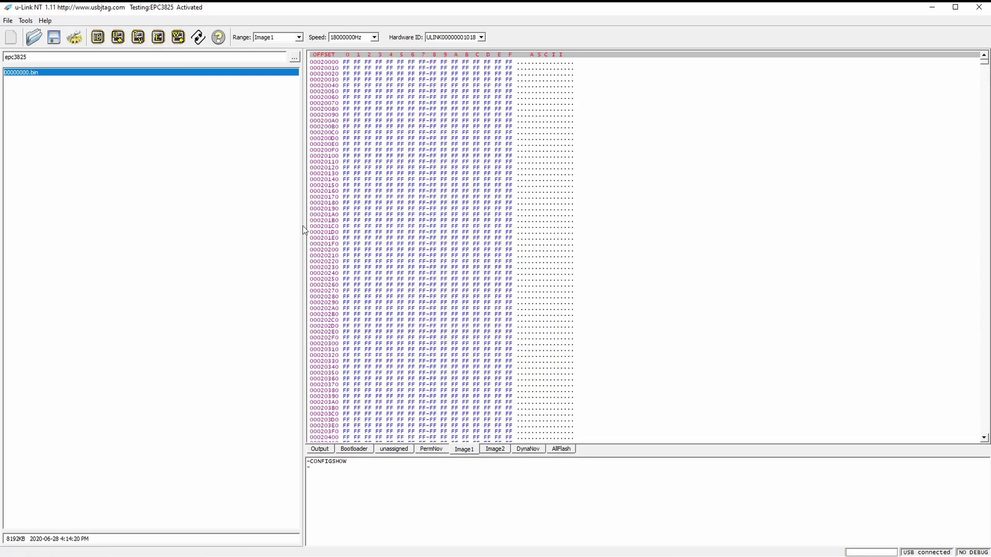
pyautogui.click(321, 450)
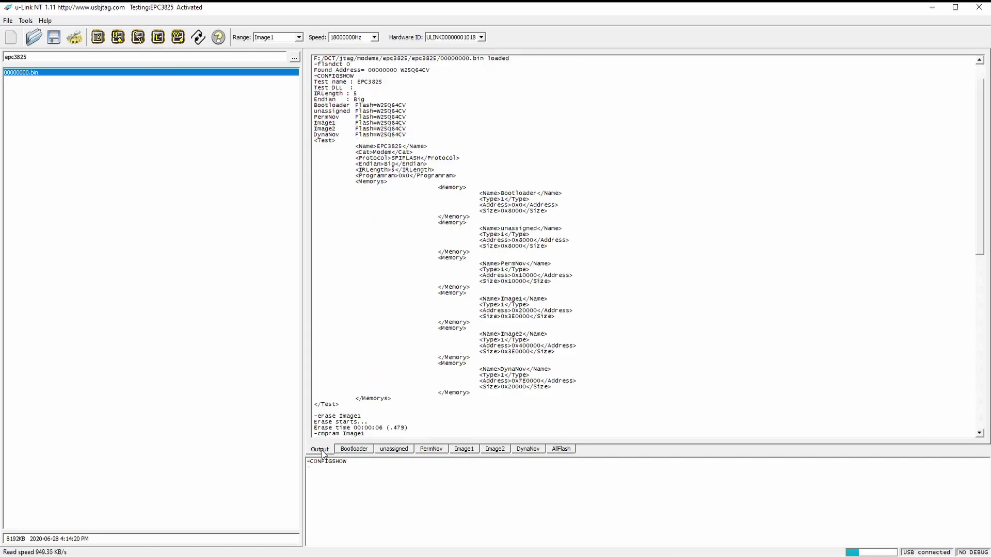
pyautogui.scroll(-2, 444, 368)
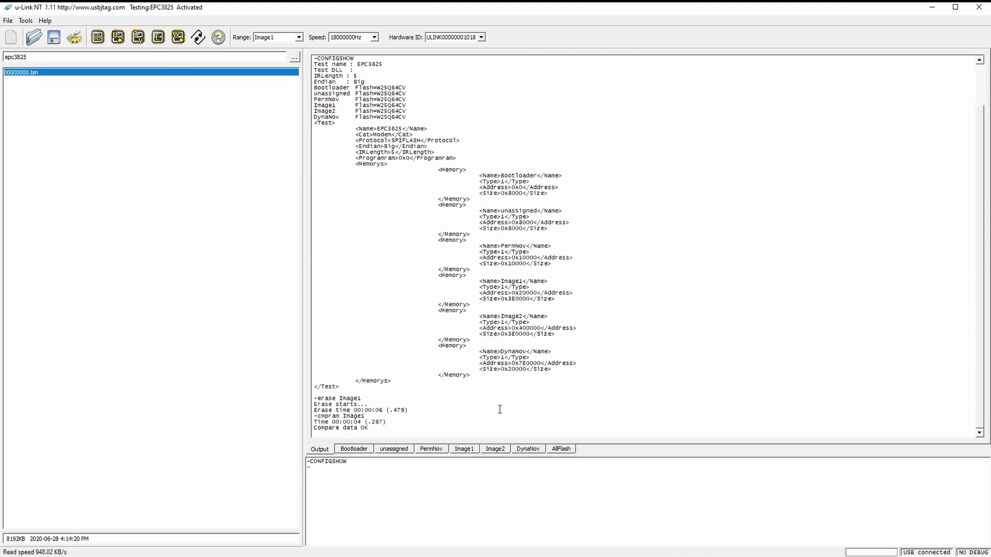
# Program the Image1 region from the reloaded 00000000.bin backup into the modem's flash and compare the written data
pyautogui.click(560, 450)
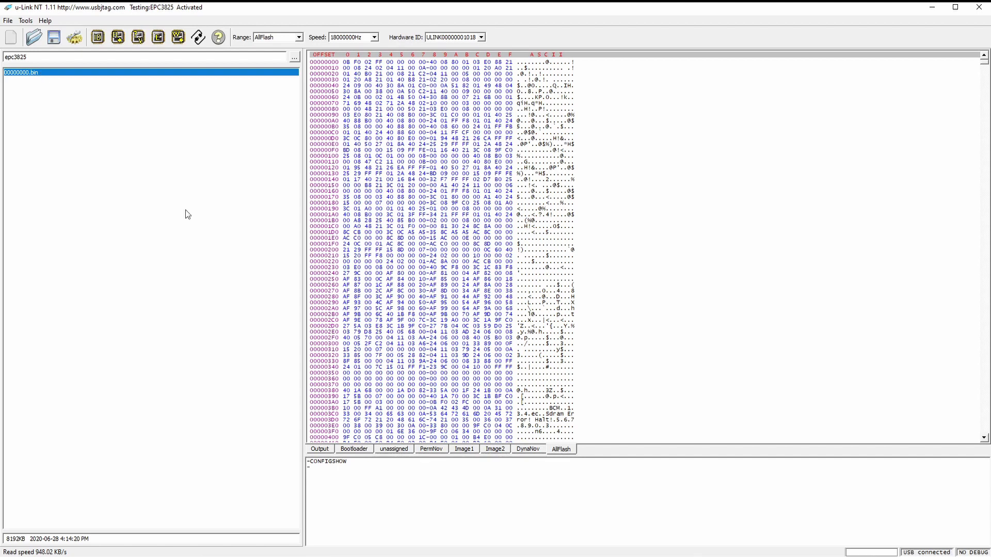
pyautogui.click(462, 449)
pyautogui.click(178, 37)
pyautogui.click(475, 297)
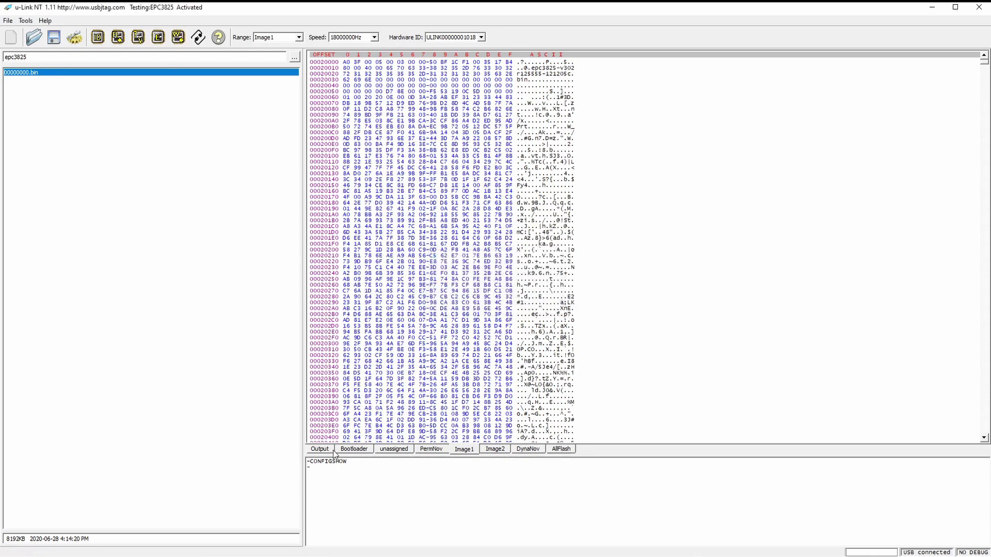
pyautogui.scroll(-1, 385, 350)
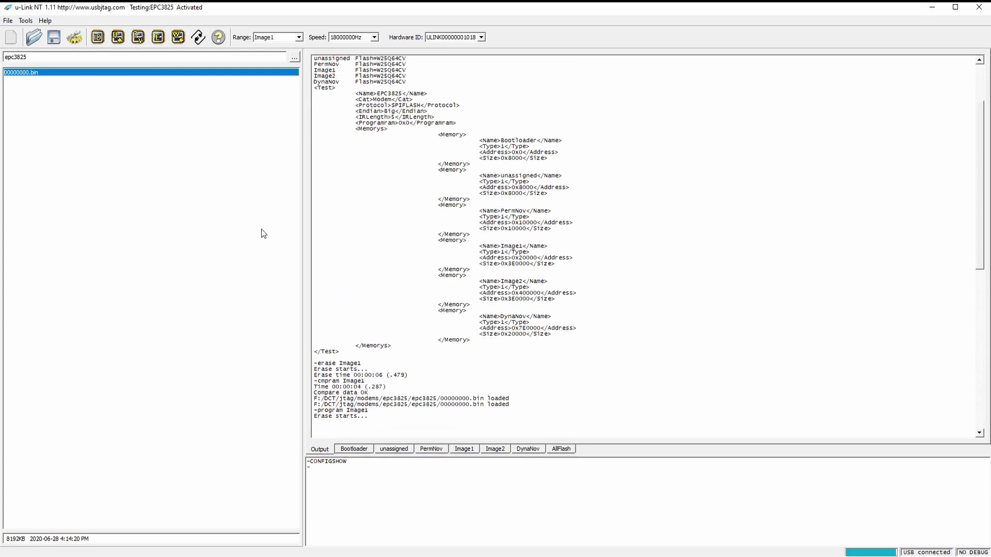
pyautogui.click(138, 38)
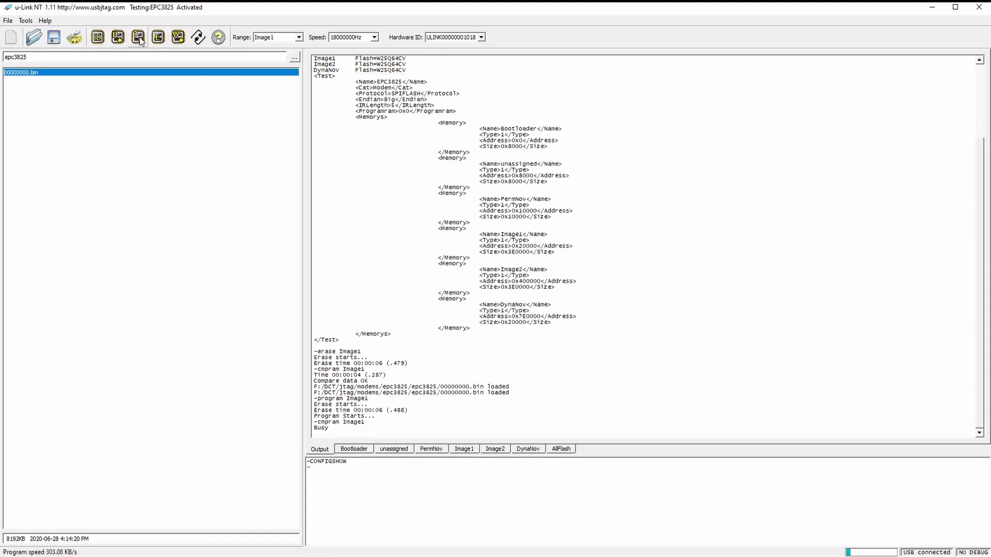